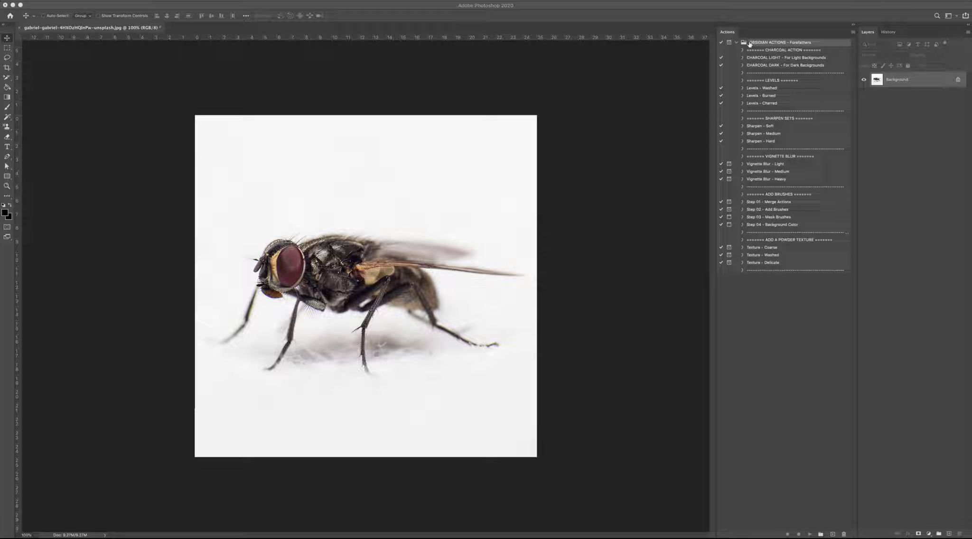
Check that the Obsidian charcoal brushes appear in the Brush Preset picker, then return to the Move tool
left_click(7, 108)
left_click(53, 18)
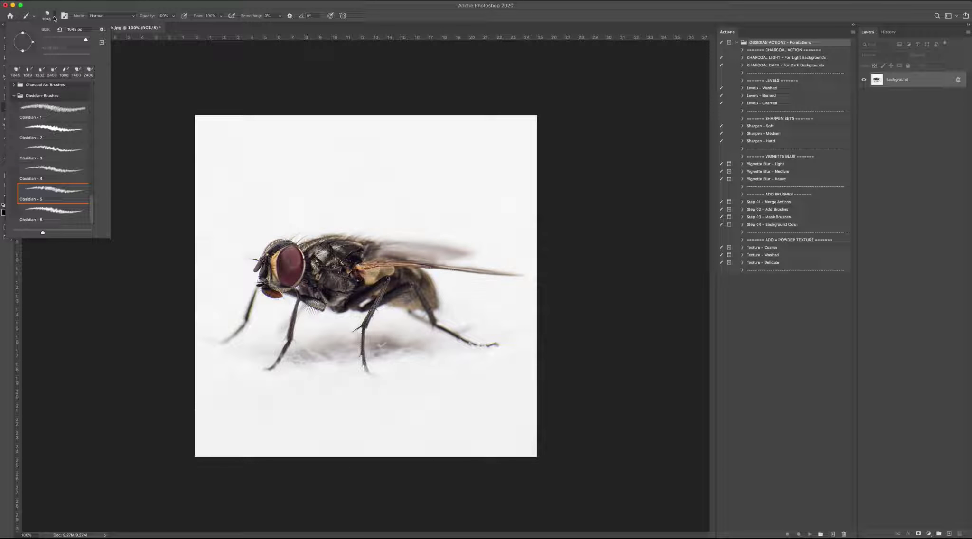
left_click(54, 18)
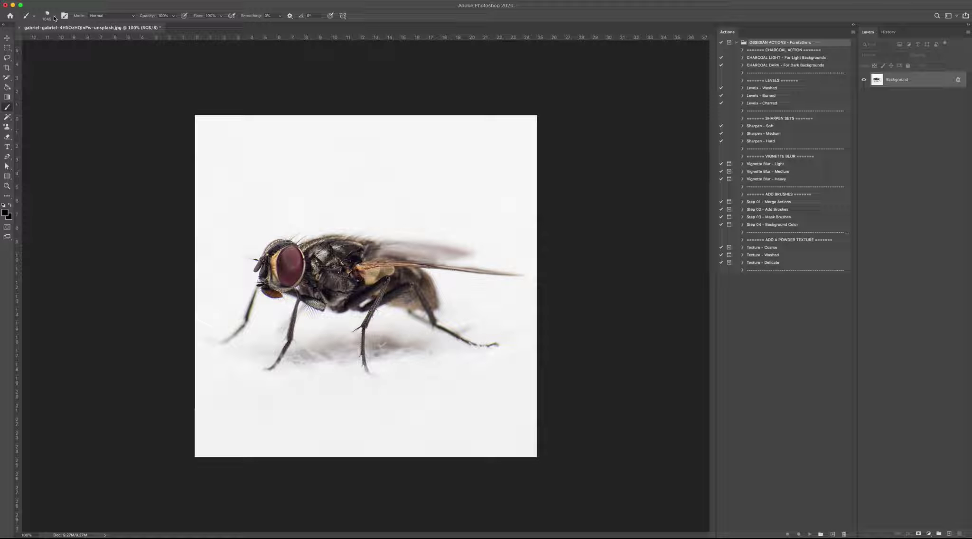
left_click(7, 38)
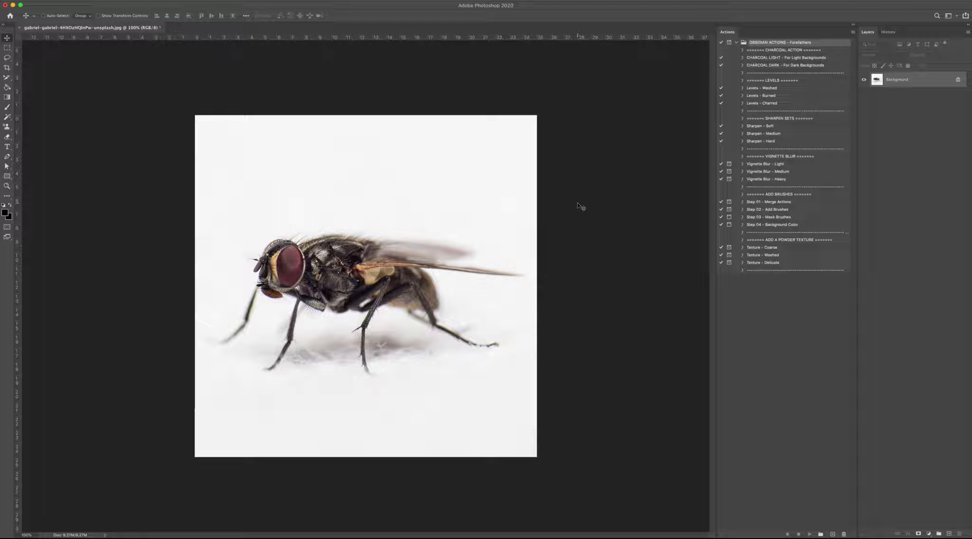
Select the CHARCOAL LIGHT – For Light Backgrounds action after previewing the dark-background one
left_click(761, 58)
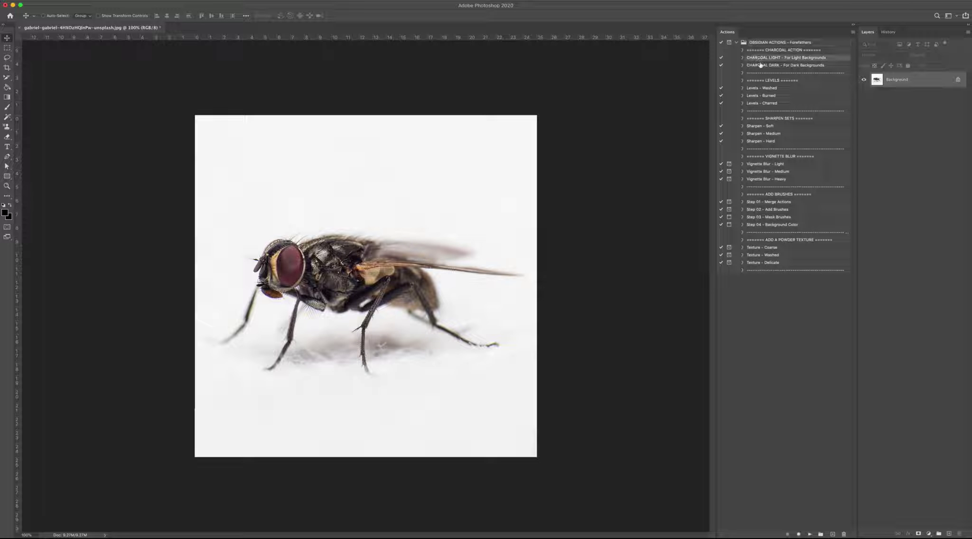
left_click(759, 66)
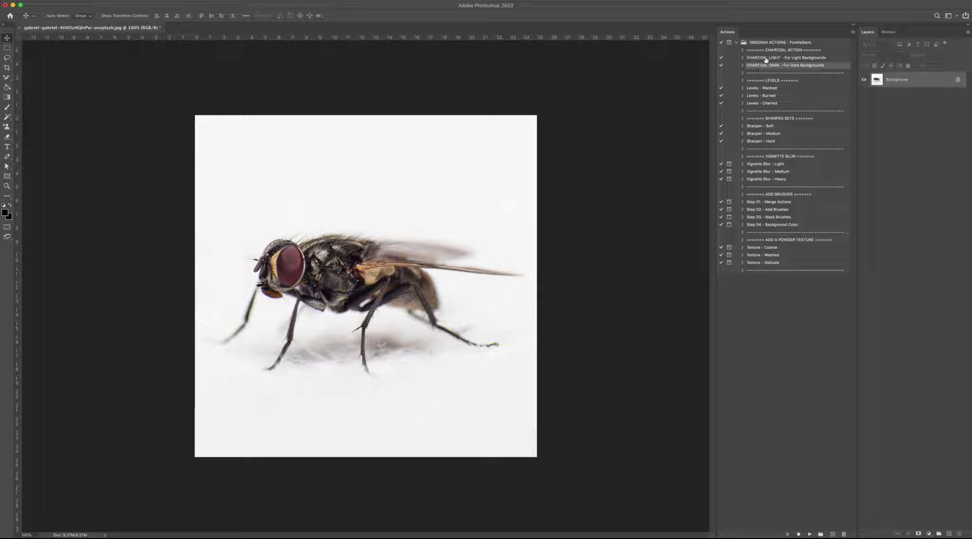
left_click(766, 59)
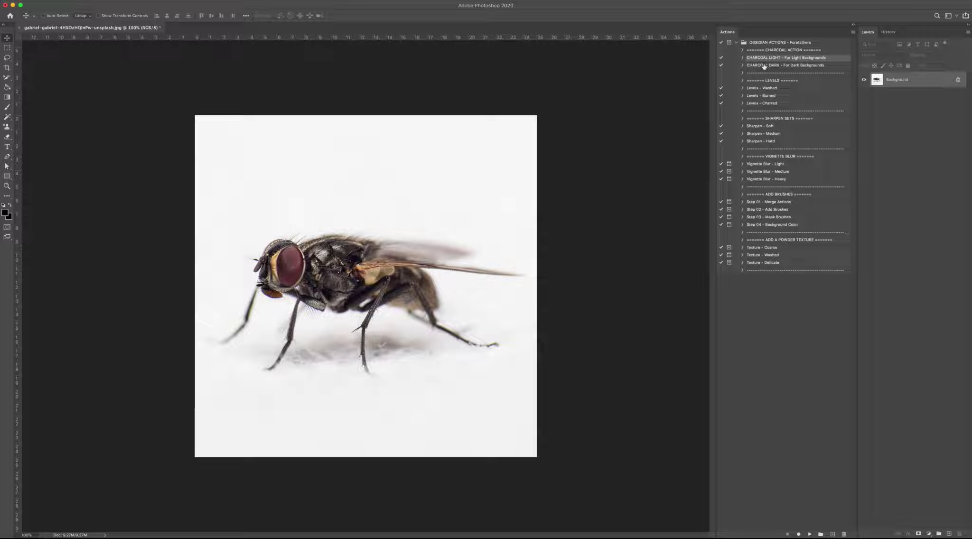
left_click(765, 65)
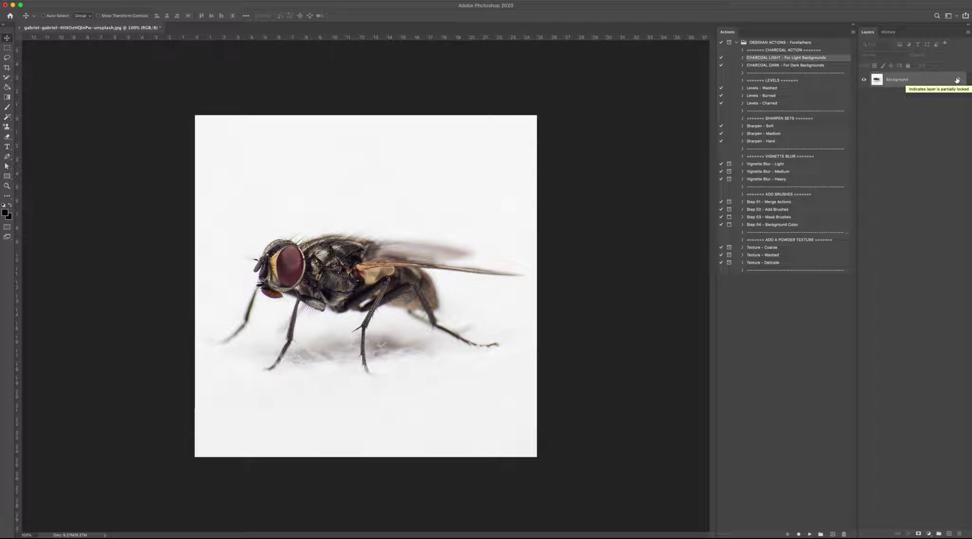
Duplicate the fly photo to Layer 1 and delete the original Background layer
key("ctrl+j")
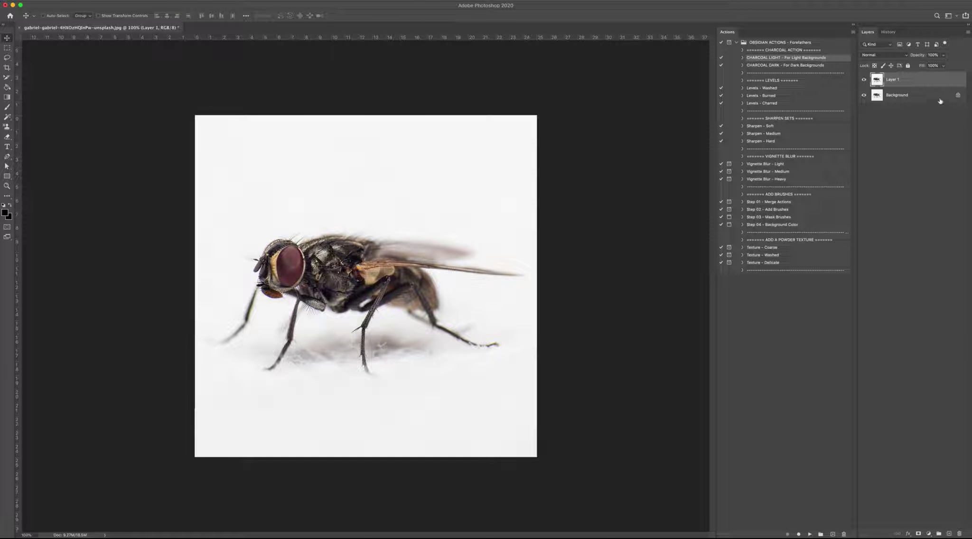
left_click(941, 100)
key("Delete")
Play the CHARCOAL LIGHT action on Layer 1
left_click(811, 534)
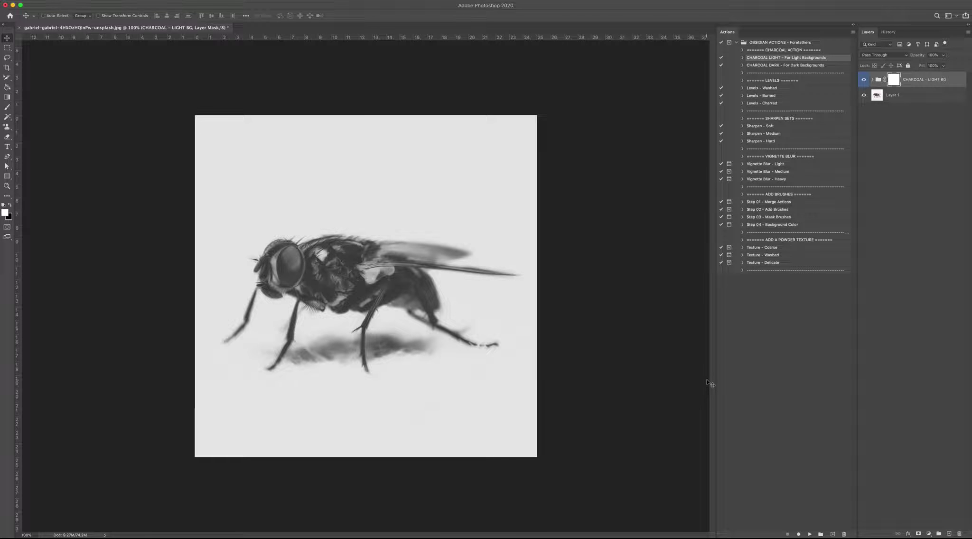
key("ctrl+plus")
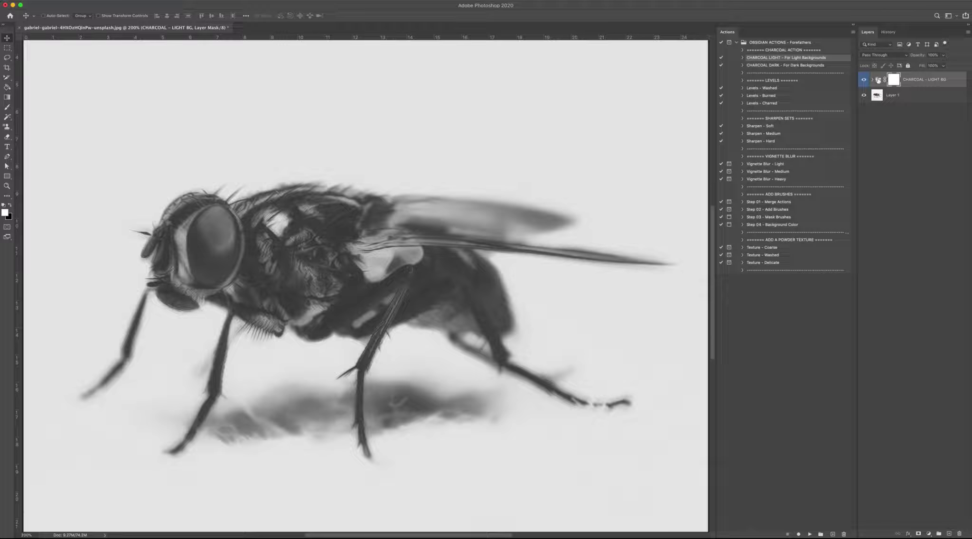
left_click(867, 80)
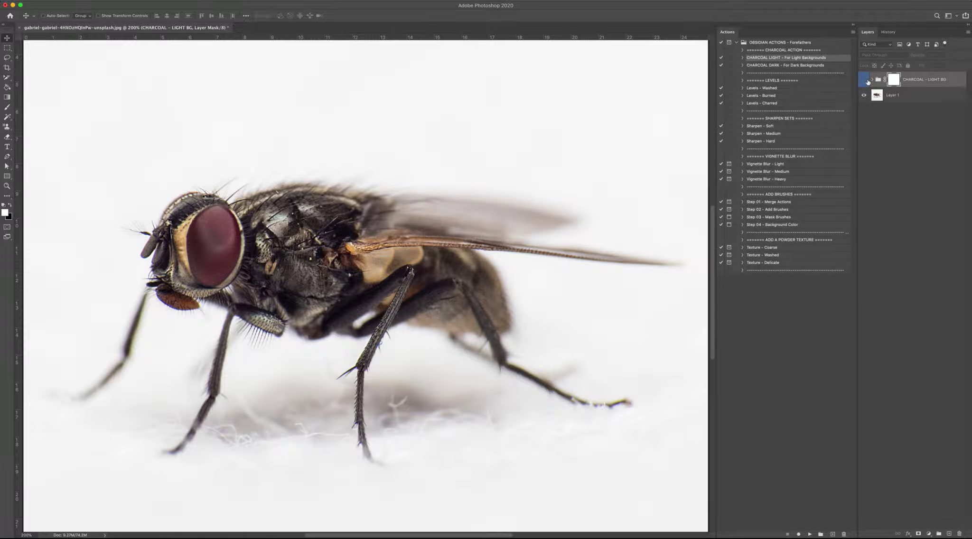
left_click(864, 81)
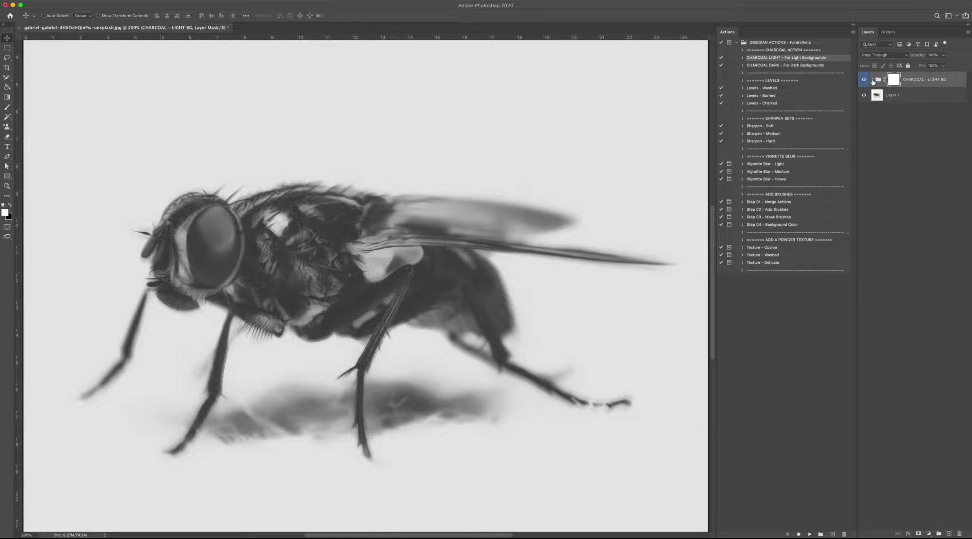
left_click(873, 81)
left_click(965, 126)
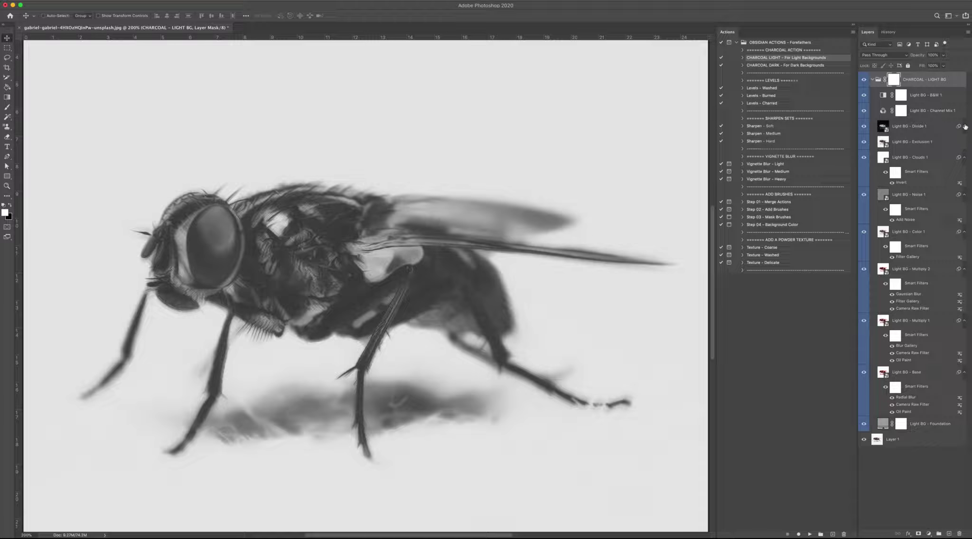
left_click(964, 157)
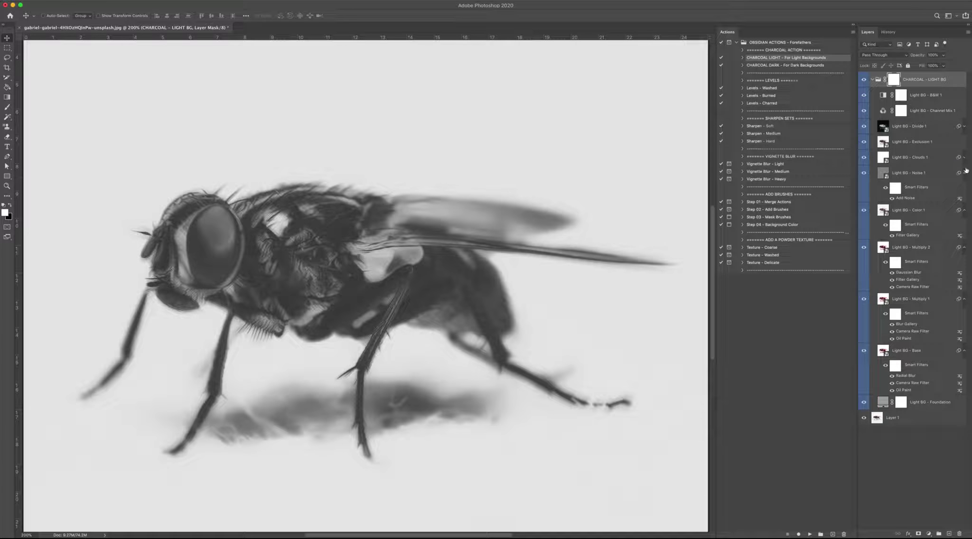
left_click(965, 173)
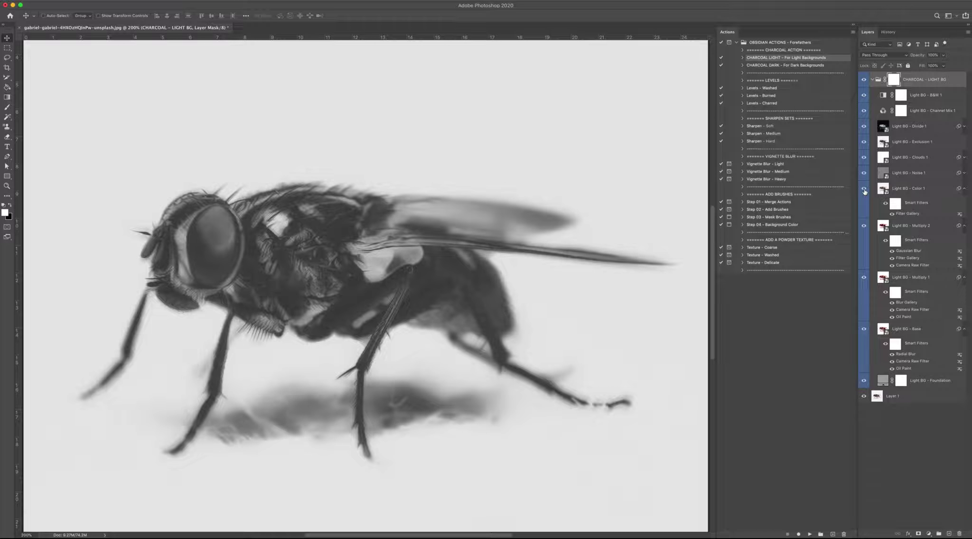
left_click(866, 227)
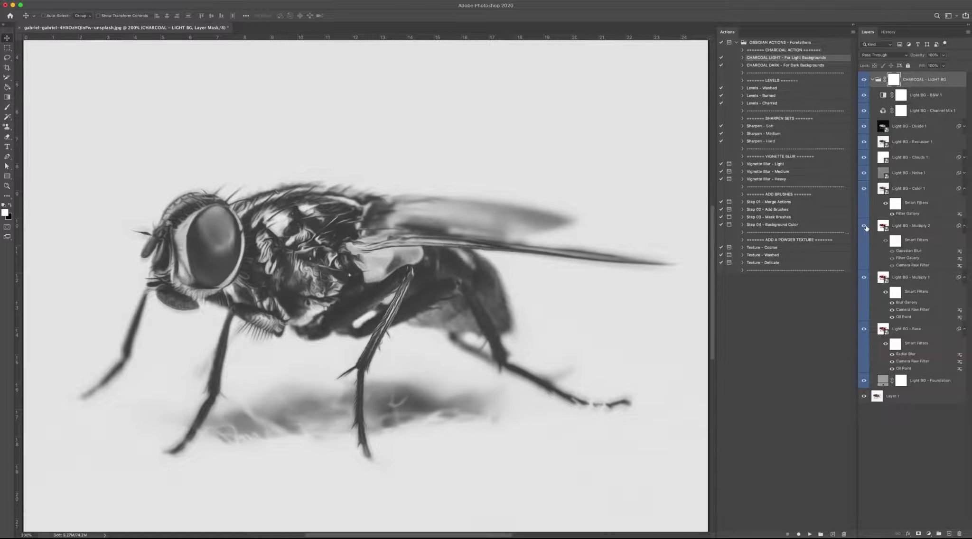
left_click(866, 227)
left_click(864, 278)
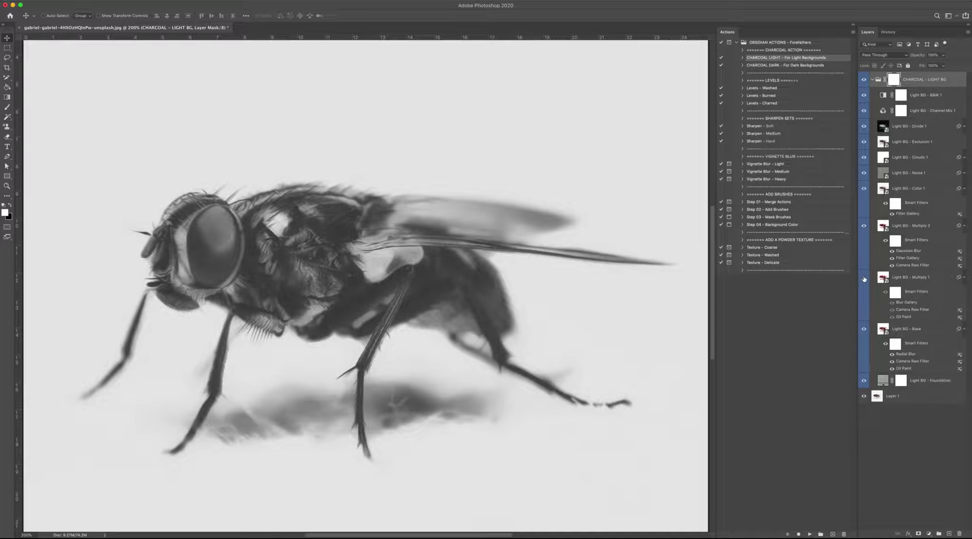
left_click(864, 278)
left_click(872, 79)
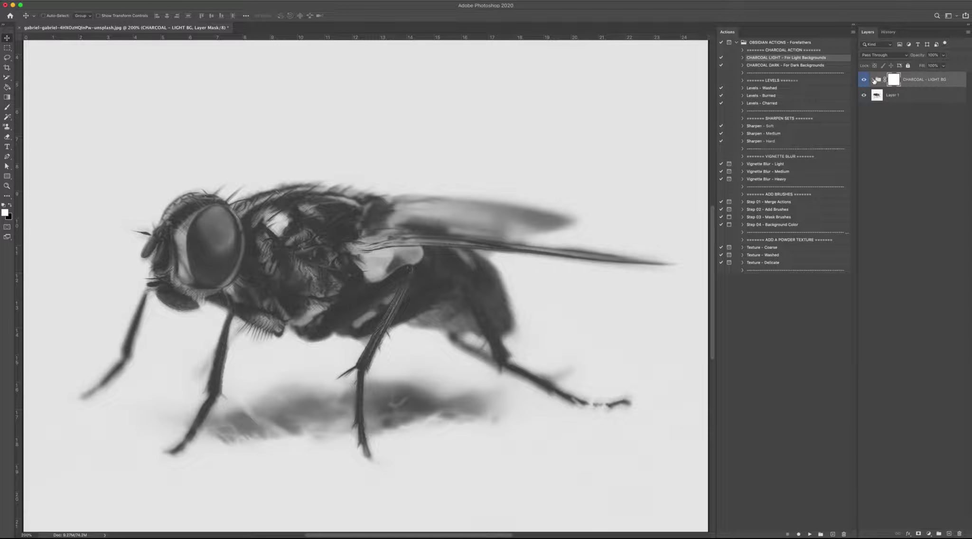
left_click(869, 56)
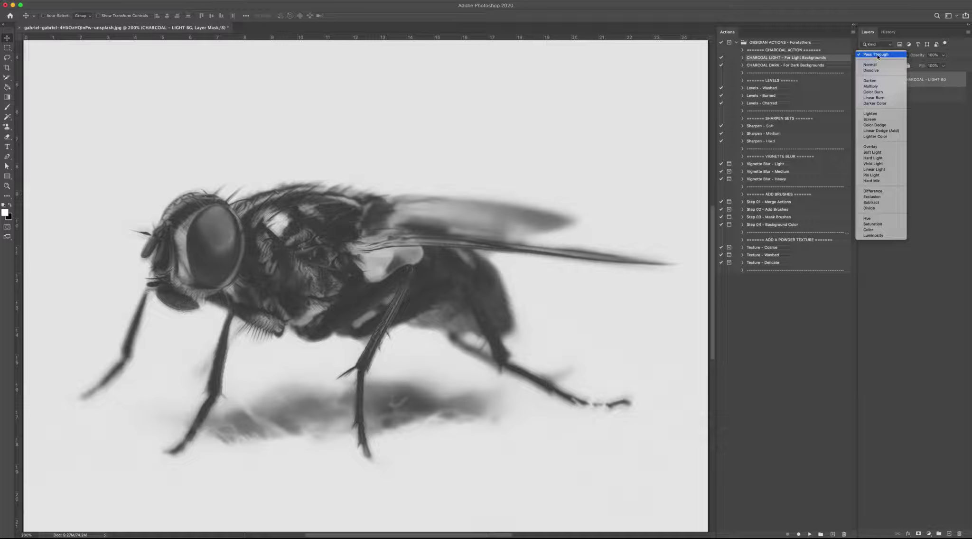
left_click(953, 50)
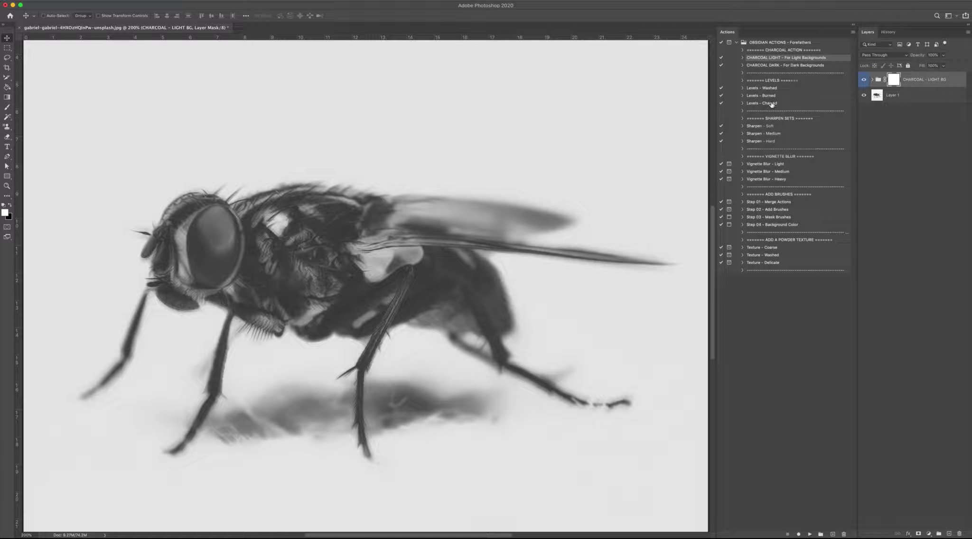
Play the Levels – Burned action and inspect the new LEVELS – BURNED group
left_click(773, 96)
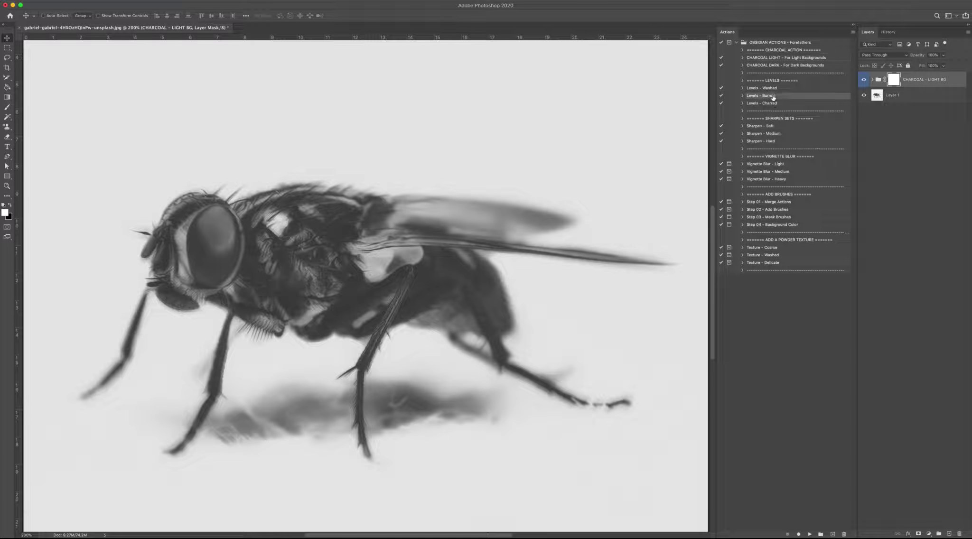
left_click(811, 534)
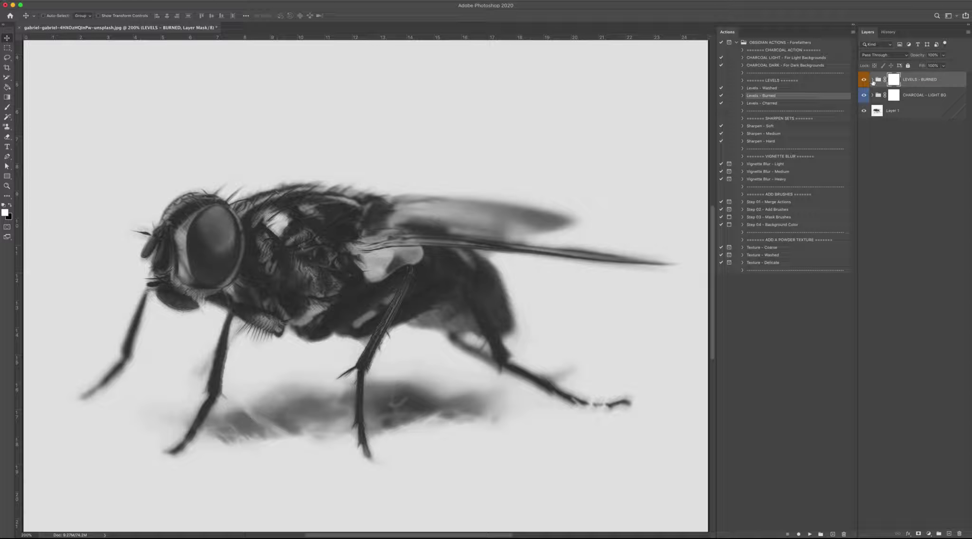
left_click(872, 80)
left_click(872, 80)
left_click(872, 80)
Try Sharpen – Hard, undo it, and play Sharpen – Medium instead
left_click(770, 142)
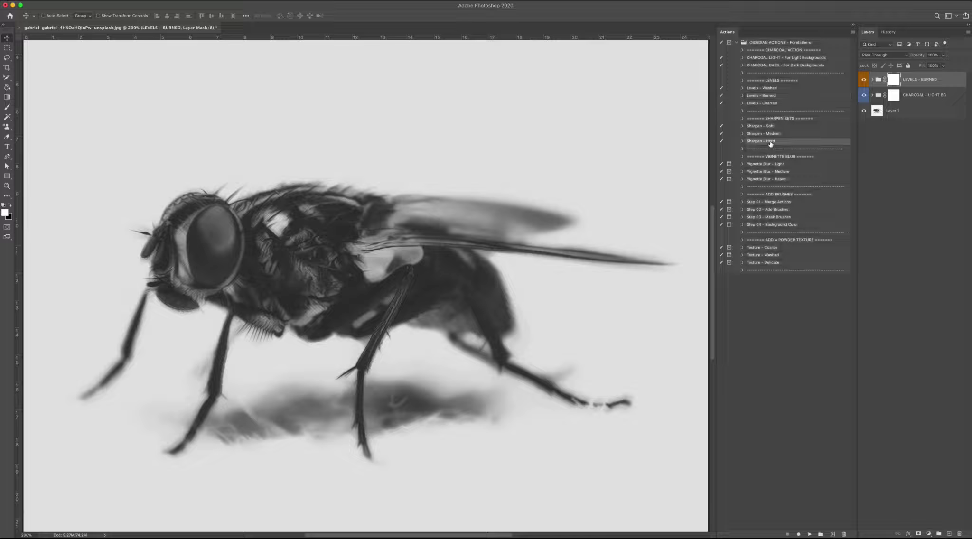
left_click(810, 534)
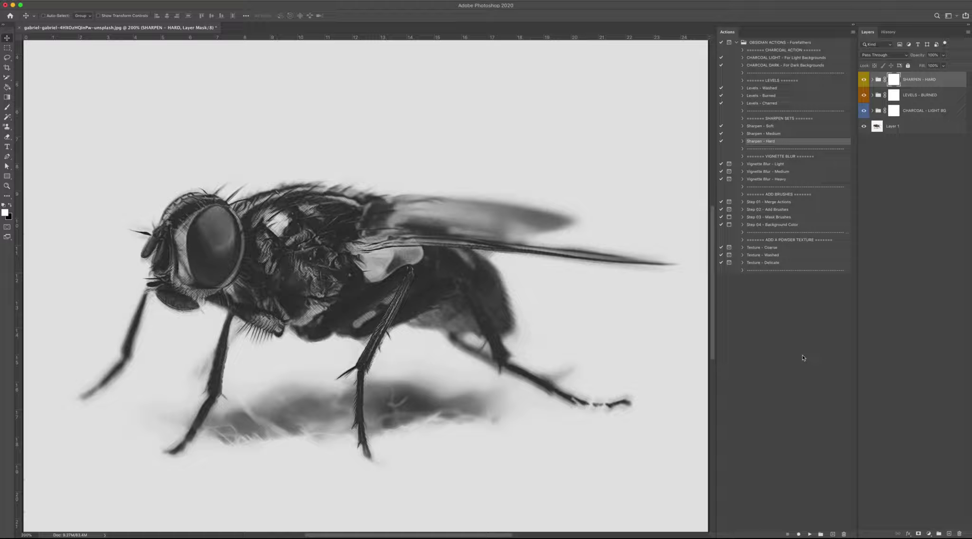
key("ctrl+z")
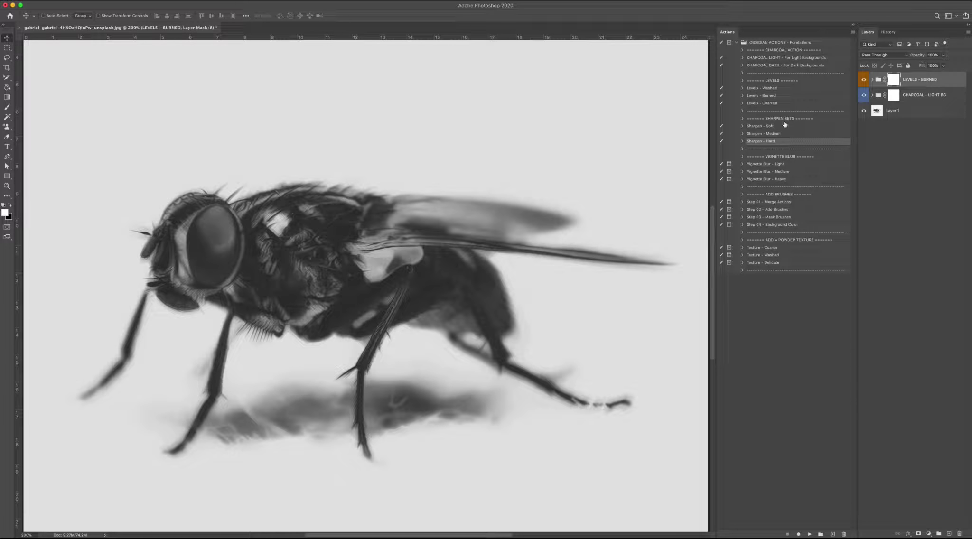
left_click(783, 134)
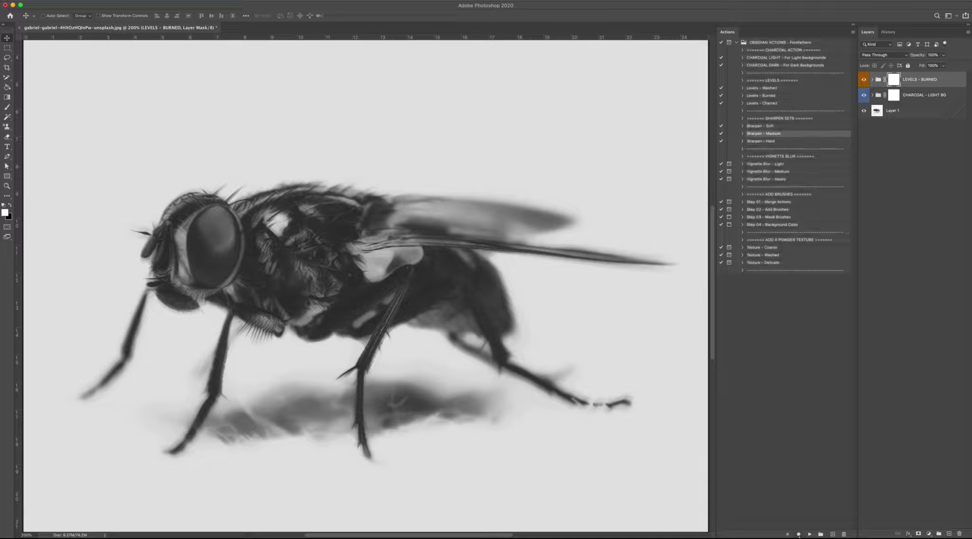
left_click(809, 534)
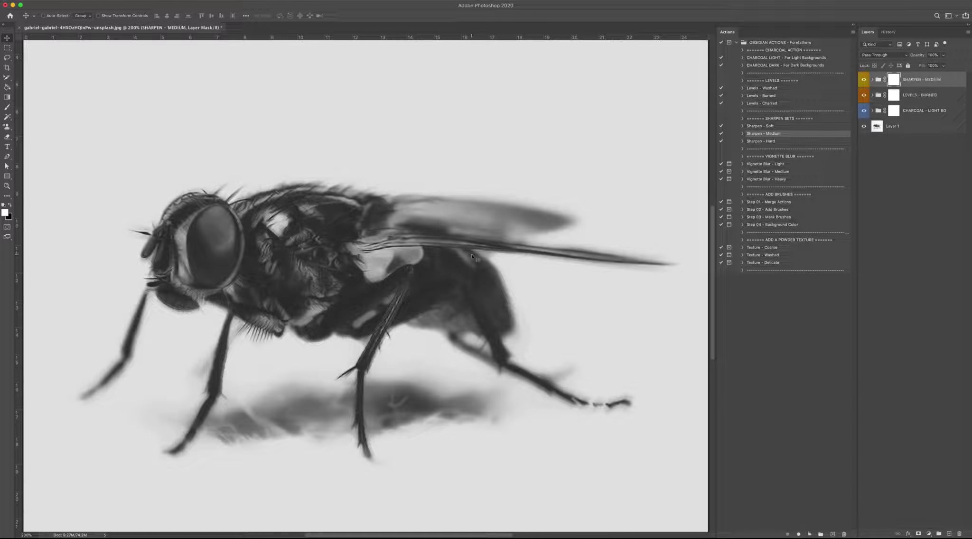
Hide and re-show the effect groups to compare with the photo, then select Vignette Blur – Medium
mouse_move(864, 111)
left_mouse_down()
mouse_move(865, 84)
mouse_move(865, 97)
left_mouse_up()
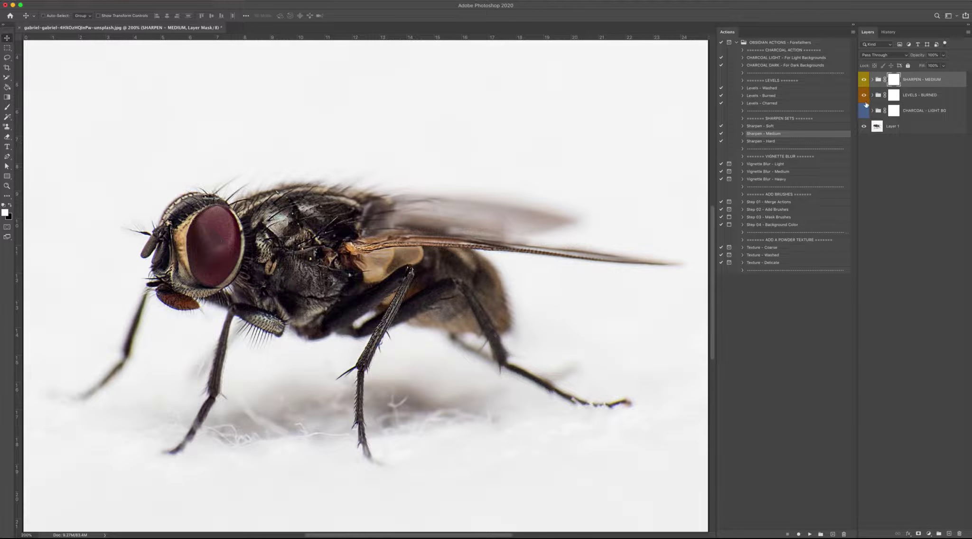
left_click(864, 110)
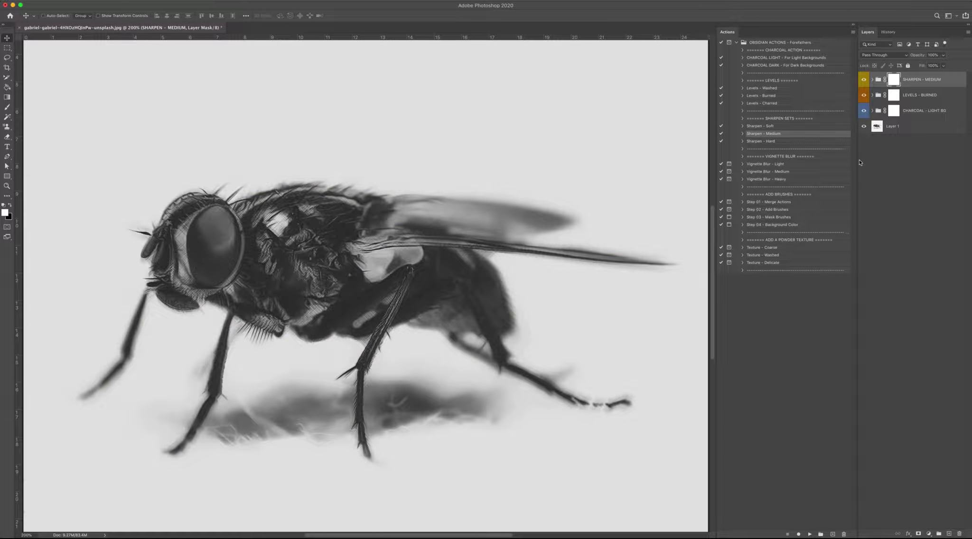
left_click(798, 167)
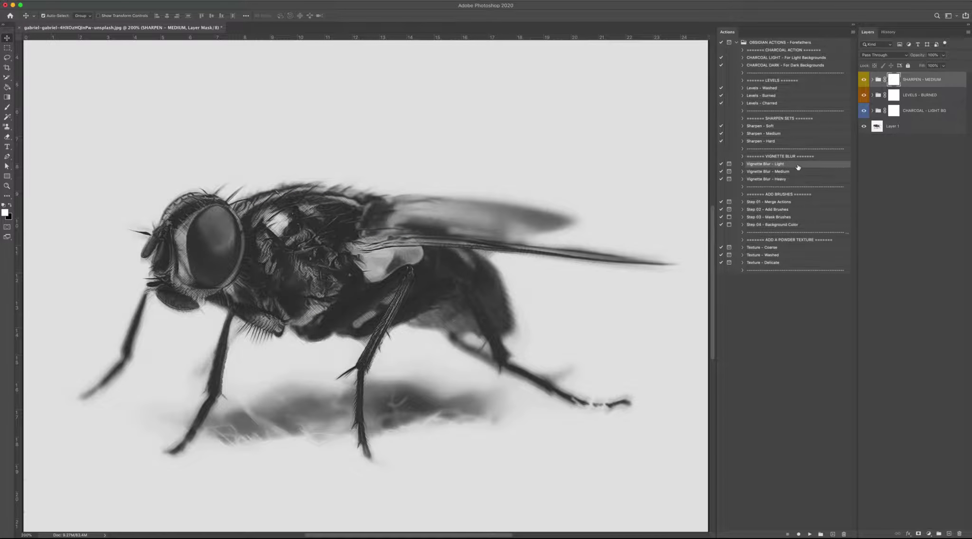
key("super+minus")
left_click(794, 172)
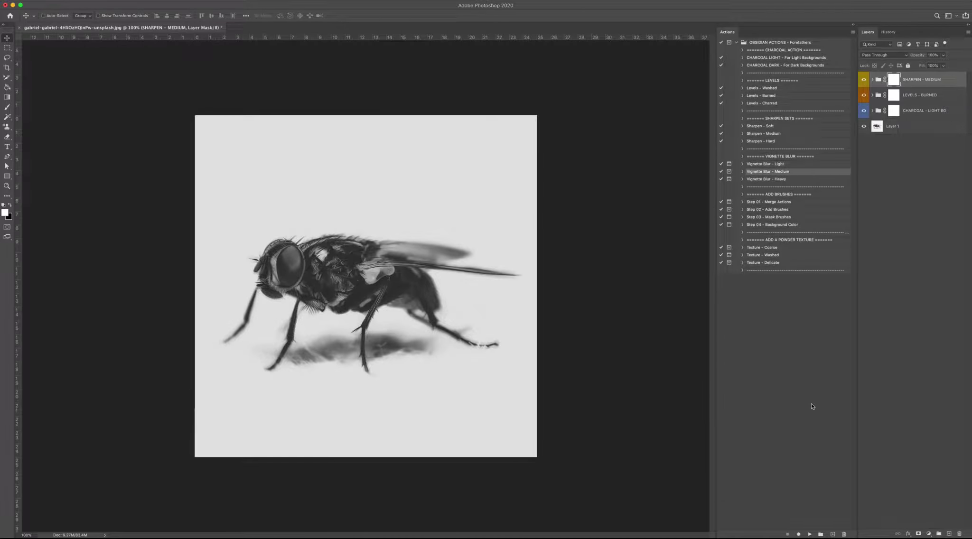
Play the Vignette Blur – Medium action to bring up its instruction message
left_click(810, 535)
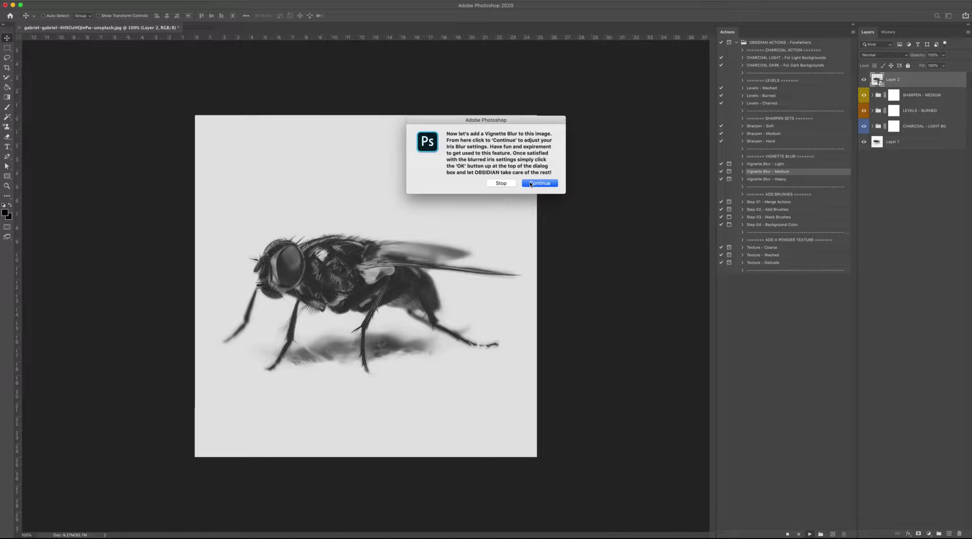
Apply a 222 px iris blur with a widened sharp oval around the fly
left_click(531, 184)
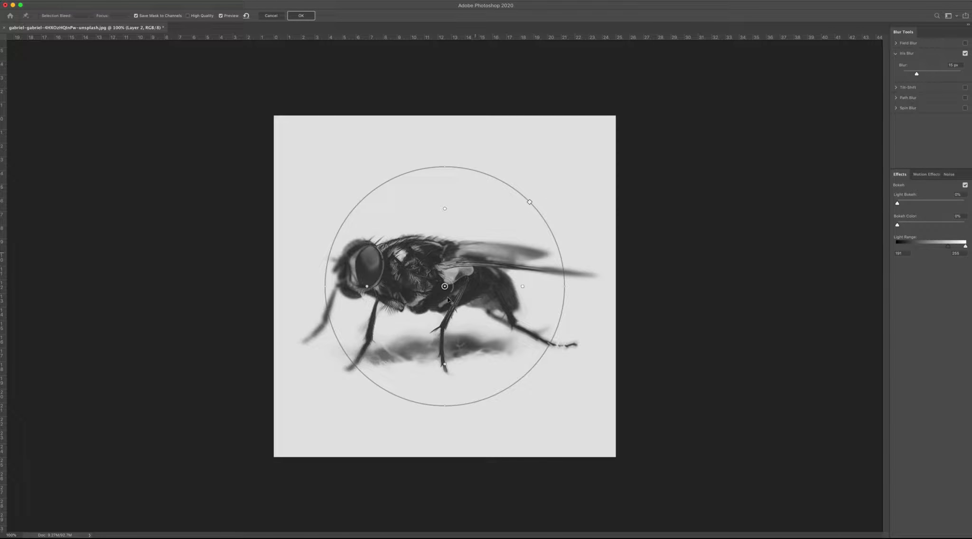
mouse_move(450, 292)
left_mouse_down()
mouse_move(427, 275)
mouse_move(411, 295)
left_mouse_up()
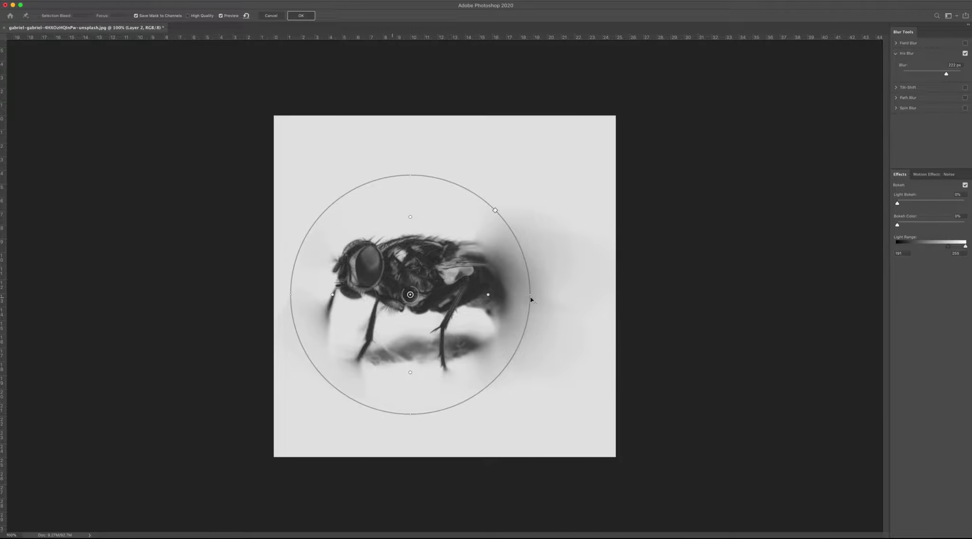
left_click_drag(530, 294, 570, 298)
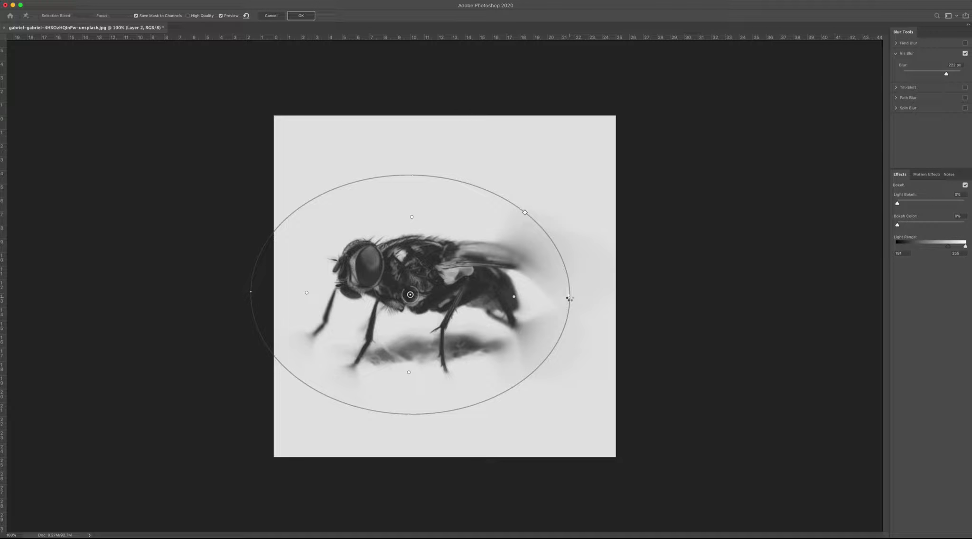
key("Return")
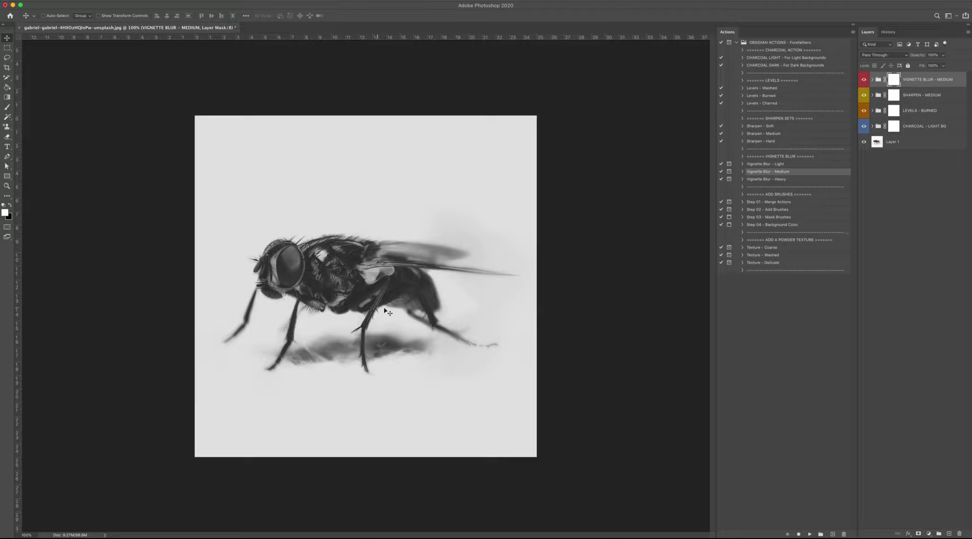
Toggle the VIGNETTE BLUR – MEDIUM group off and on to compare
left_click(864, 80)
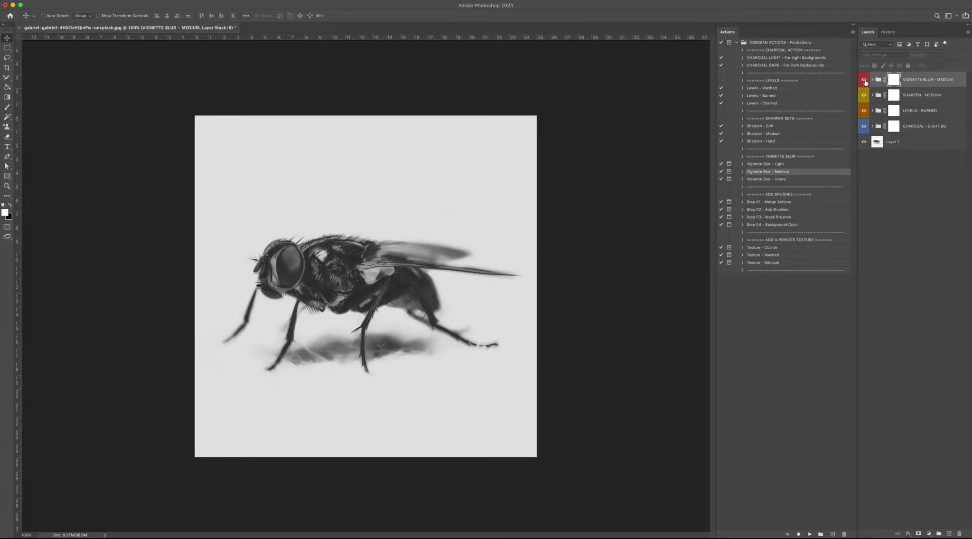
left_click(864, 80)
left_click(864, 80)
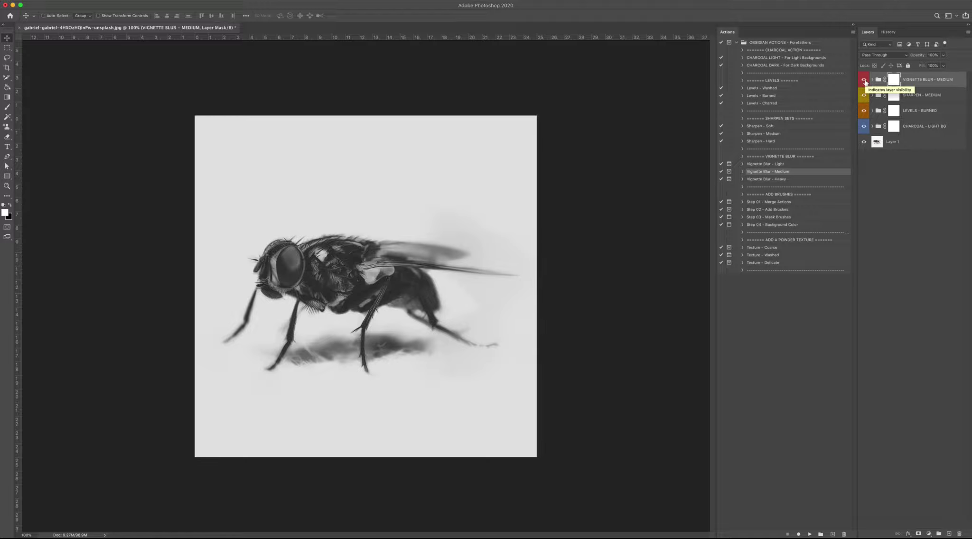
Select Step 01 – Merge Actions and test-stamp an Obsidian - 3 brush at about 1146 px
left_click(785, 203)
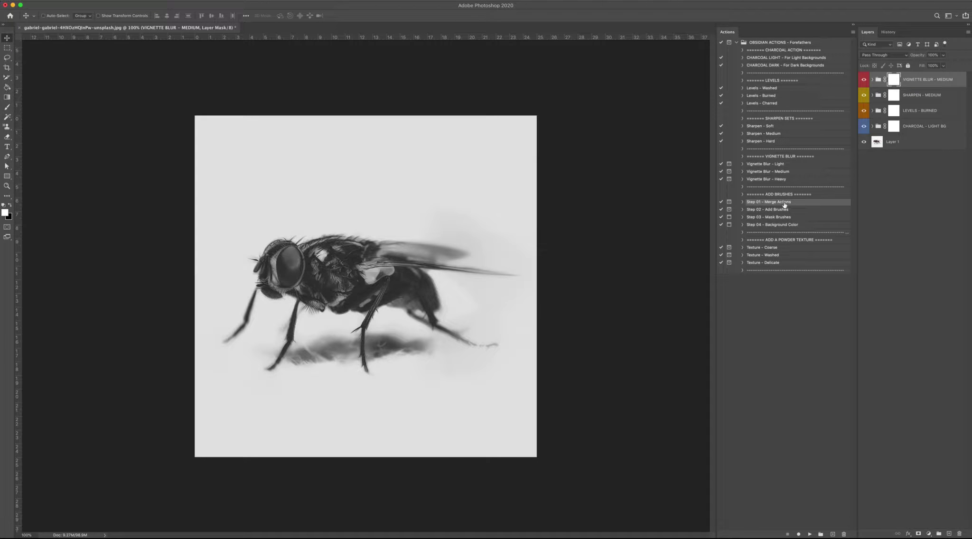
left_click(7, 107)
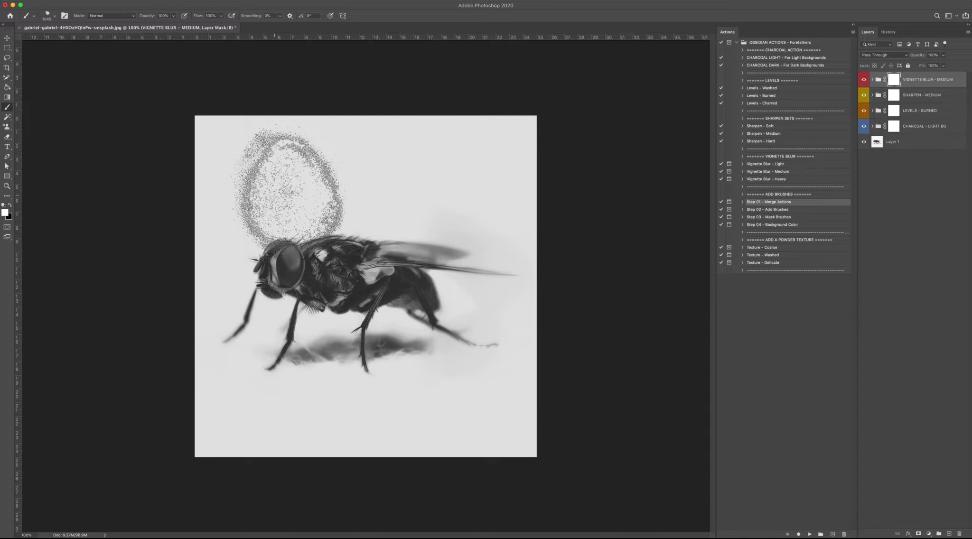
left_click(49, 16)
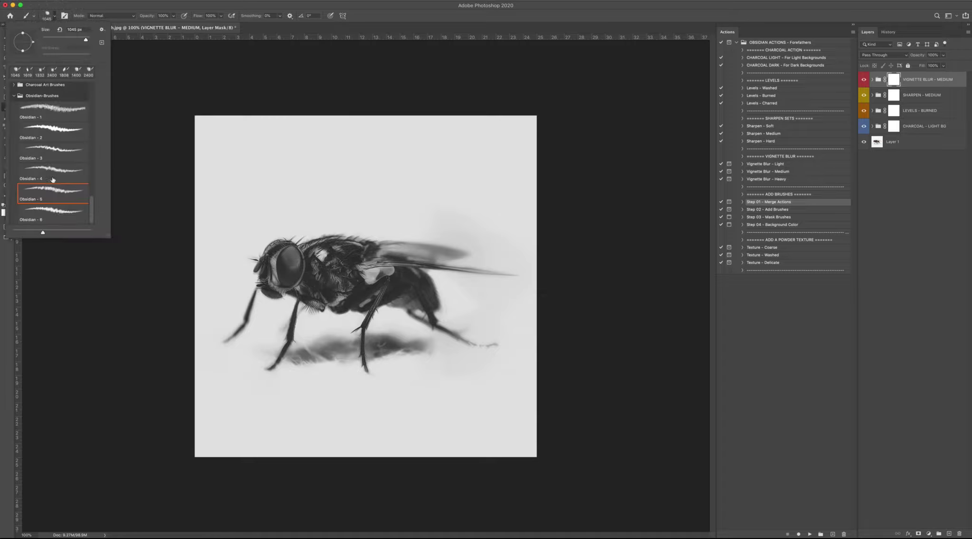
left_click(52, 153)
left_click(426, 245)
left_click_drag(425, 245, 238, 262)
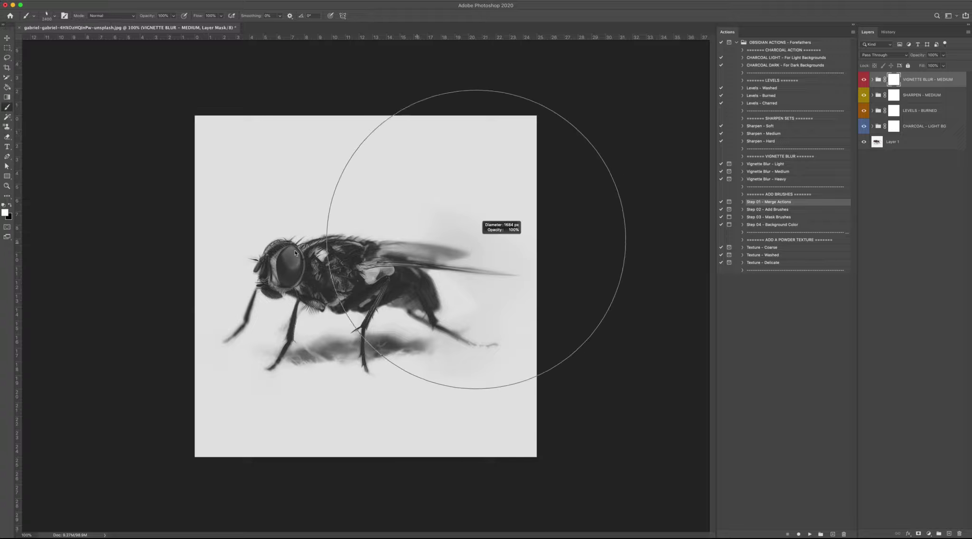
left_click(309, 251)
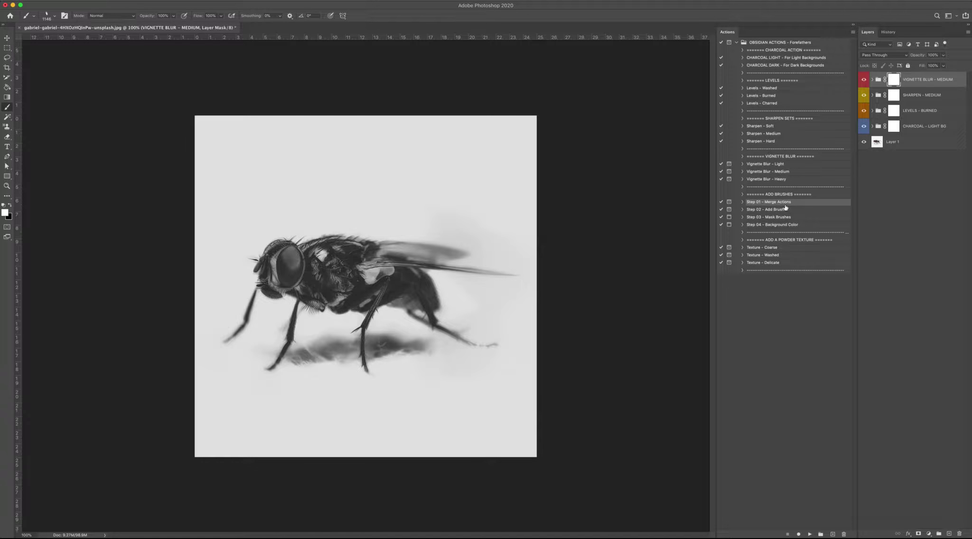
Switch to a smaller Obsidian - 2 brush and play Step 01 – Merge Actions
left_click(54, 16)
left_click(27, 138)
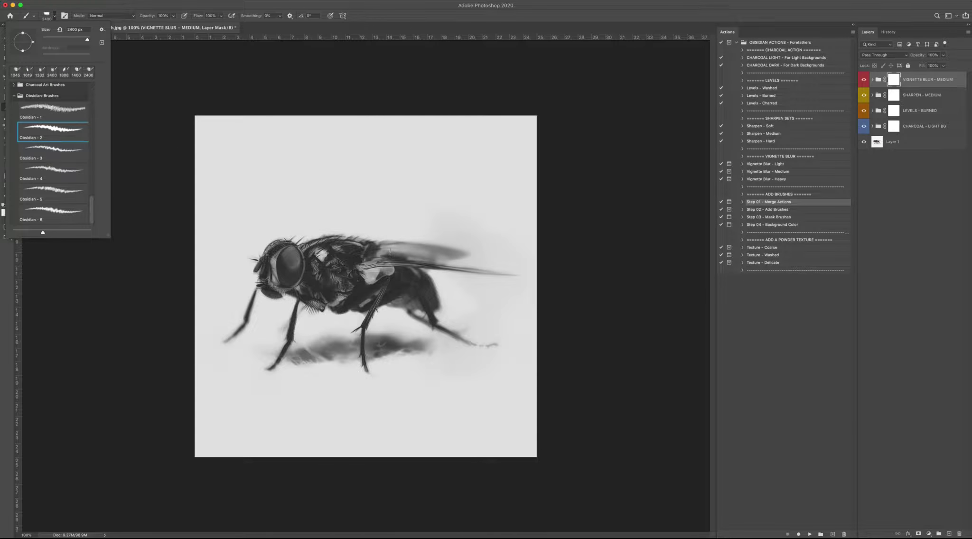
left_click_drag(390, 250, 180, 256)
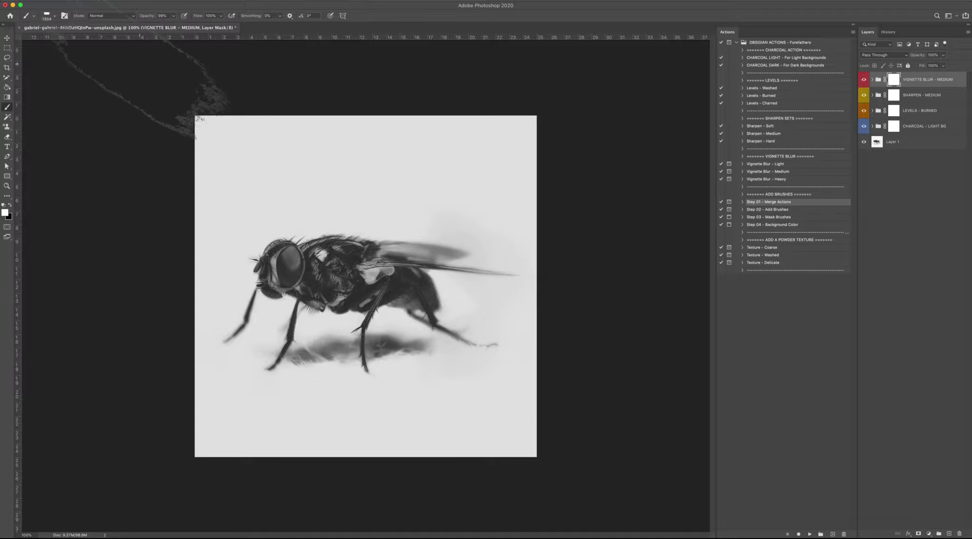
left_click(810, 534)
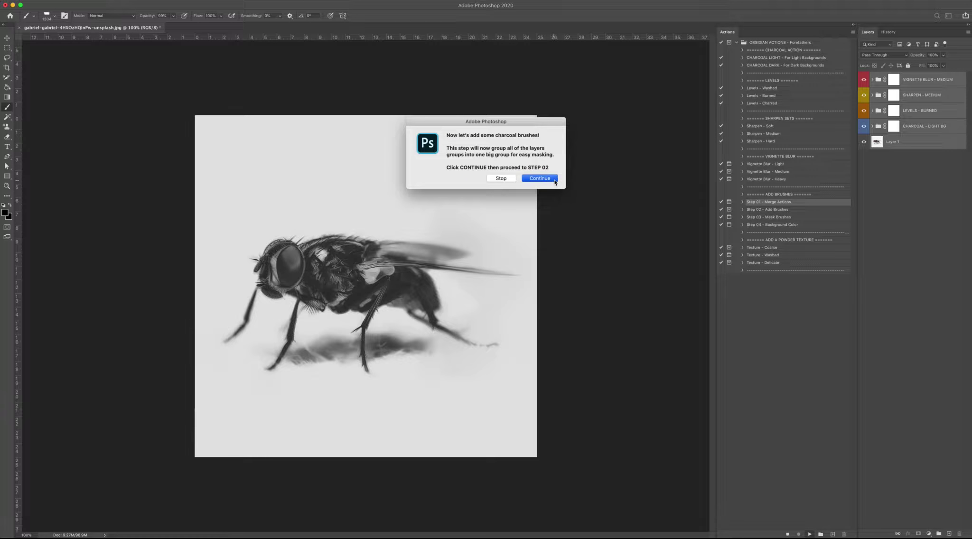
Finish the merge into GROUPED ART and make Layer 1 visible inside the group
left_click(551, 179)
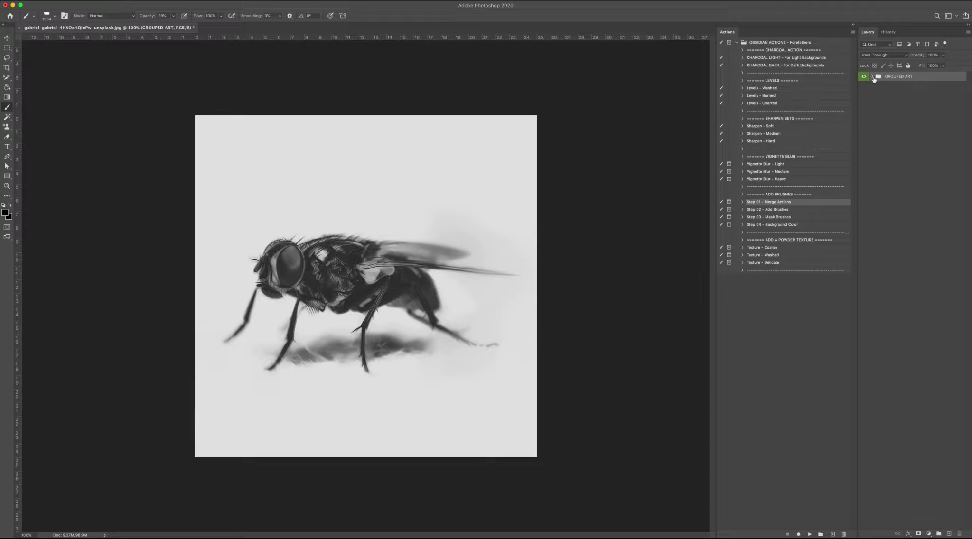
left_click(873, 77)
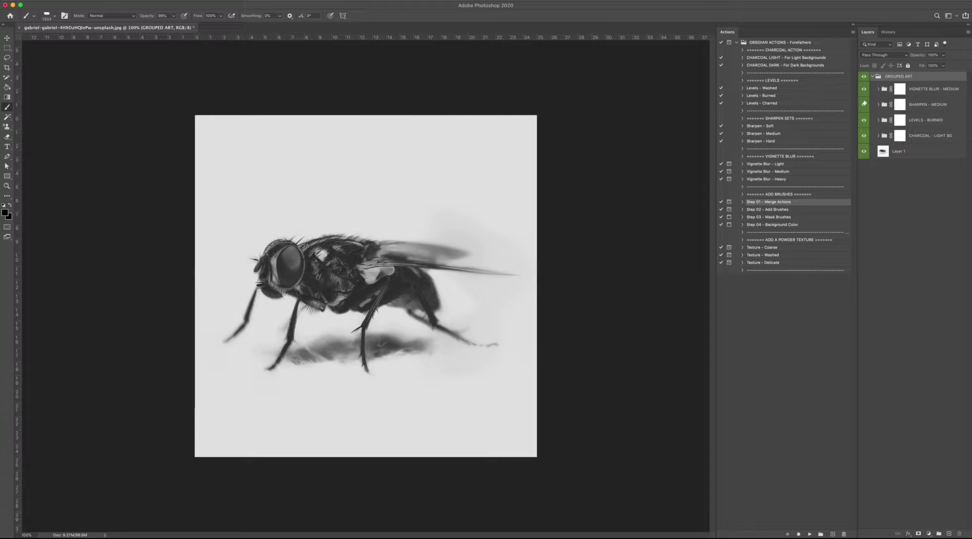
left_click(864, 152)
left_click(873, 77)
Play the 'Step 02 - Add Brushes' action to create an empty Brushes layer
left_click(779, 211)
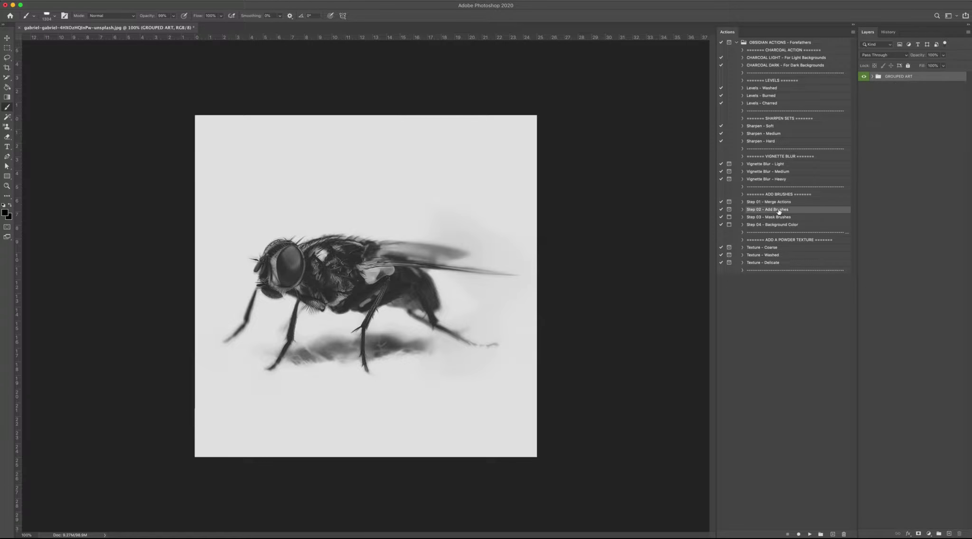
left_click(810, 535)
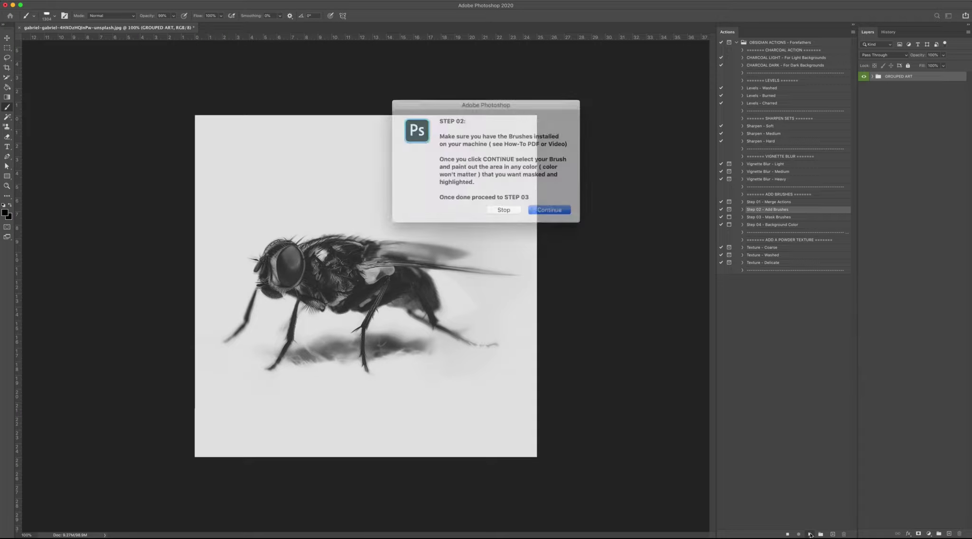
left_click(552, 203)
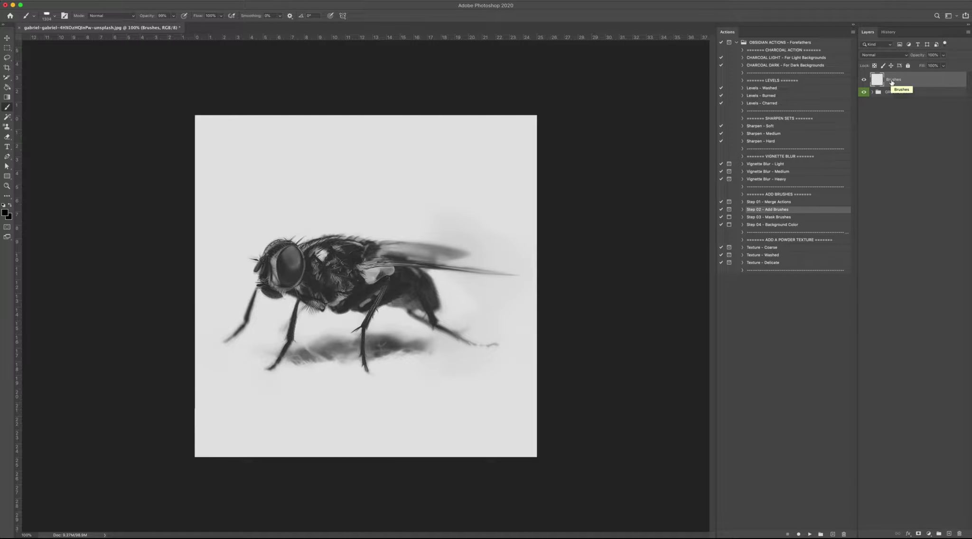
Test-paint with a resized Obsidian - 1 charcoal brush, then undo the stroke
left_click(48, 16)
left_click(53, 109)
left_click_drag(399, 275, 182, 282)
left_click_drag(322, 295, 371, 266)
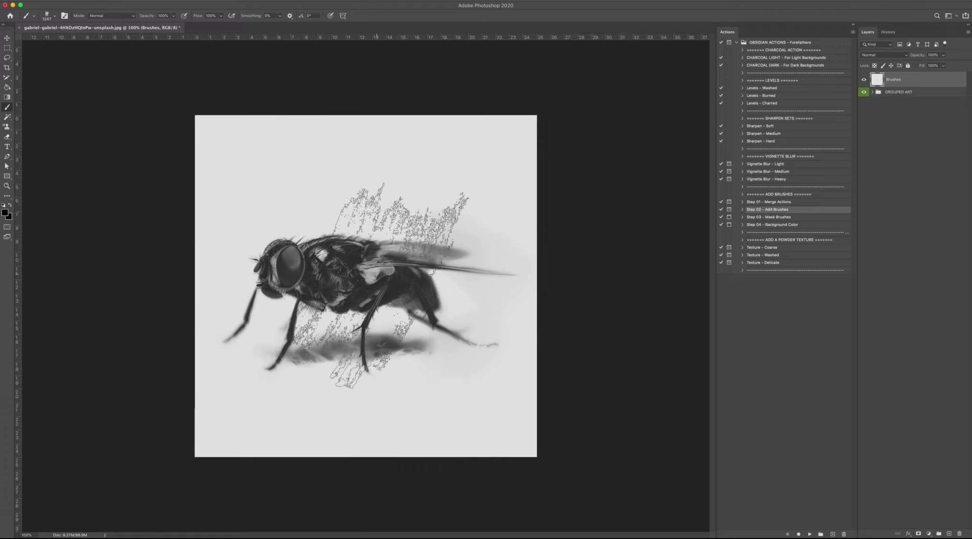
key("ctrl+z")
Load the Obsidian - 3 powder brush and shrink it to about 884 px
left_click(54, 16)
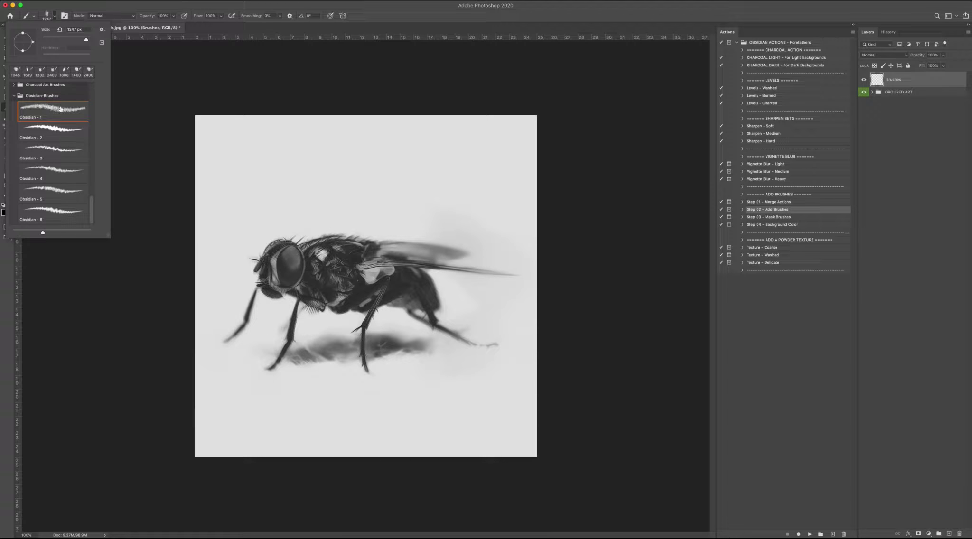
left_click(64, 152)
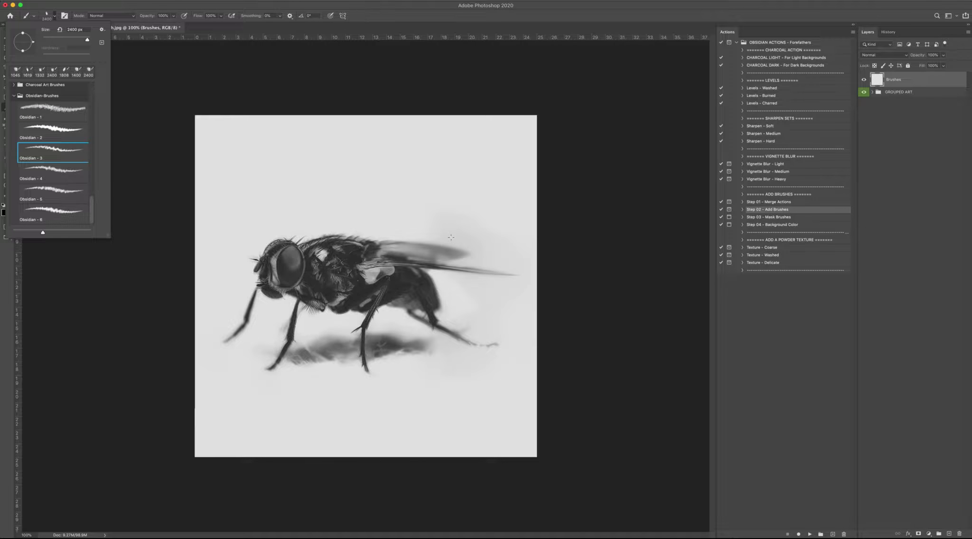
left_click_drag(451, 237, 269, 272)
Paint dark powder over the fly's head with a 1284 px Obsidian - 5 brush, undoing two strokes
left_click(52, 16)
left_click(49, 191)
left_click_drag(382, 257, 161, 269)
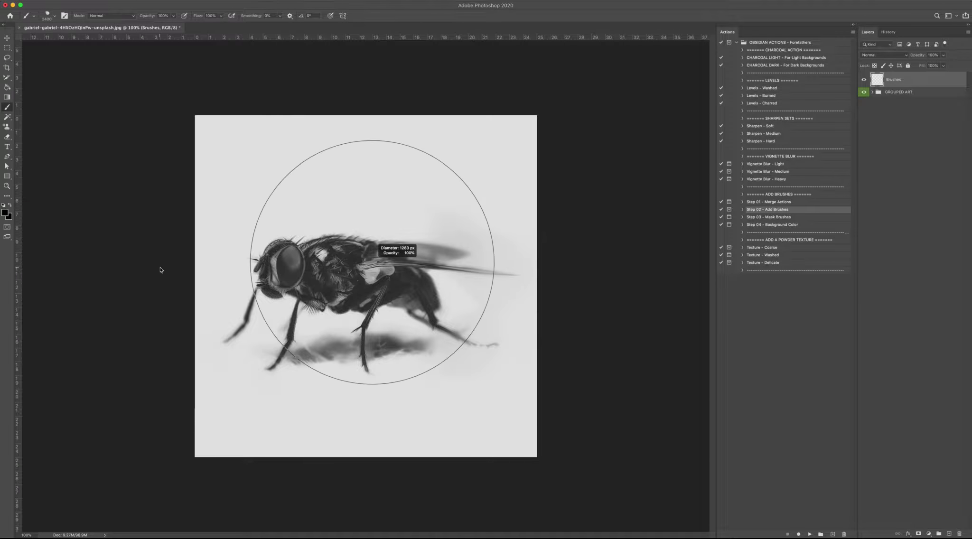
left_click(342, 266)
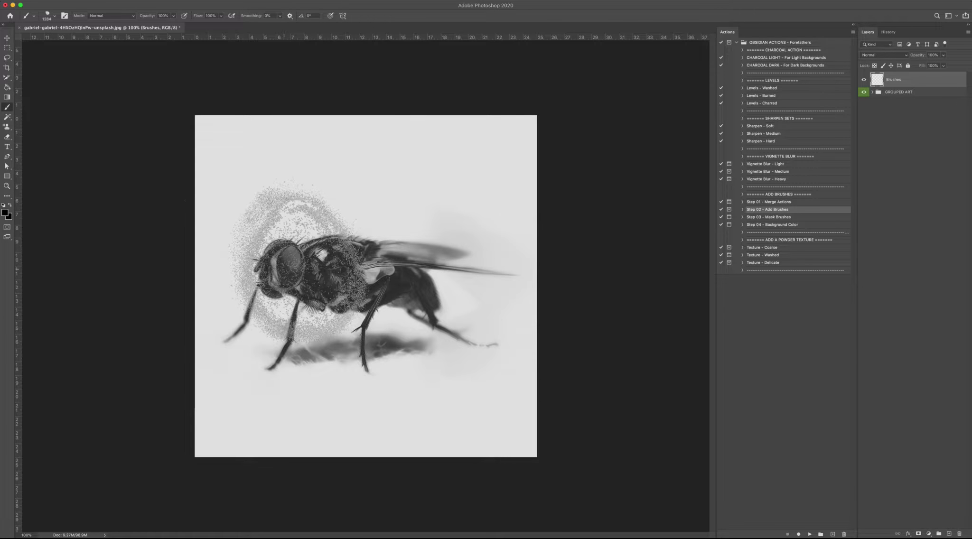
mouse_move(342, 265)
left_mouse_down()
mouse_move(294, 266)
mouse_move(337, 304)
left_mouse_up()
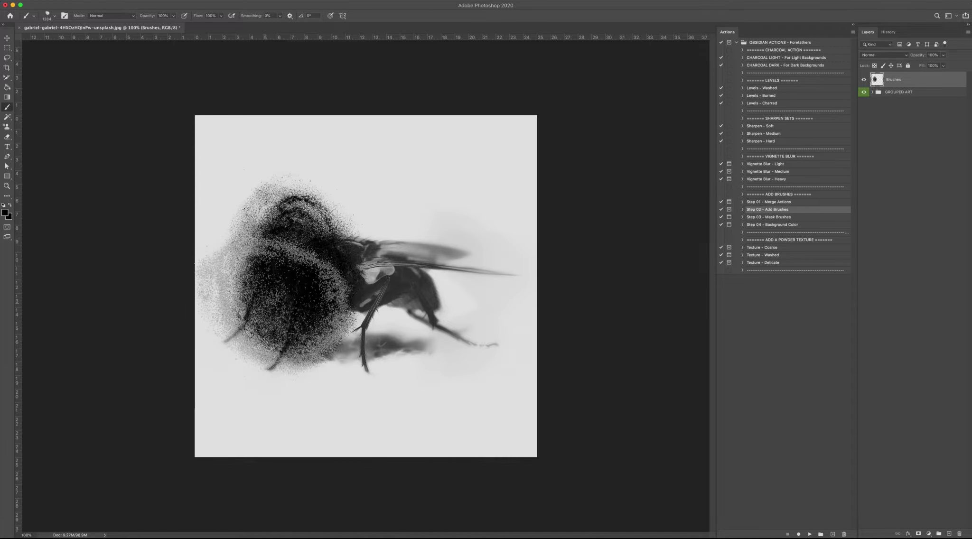
mouse_move(351, 346)
left_mouse_down()
mouse_move(389, 247)
mouse_move(441, 332)
left_mouse_up()
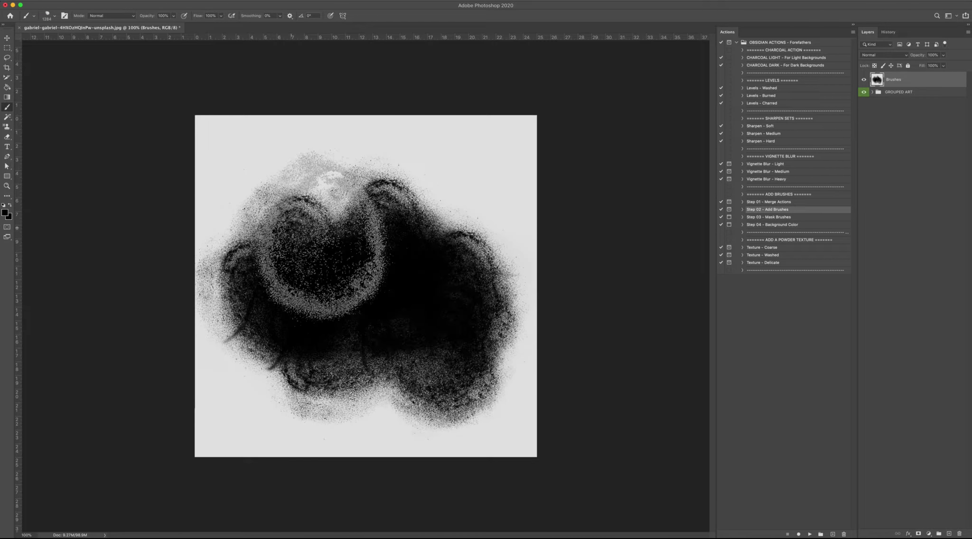
key("ctrl+z")
key("ctrl+z")
key("ctrl+z")
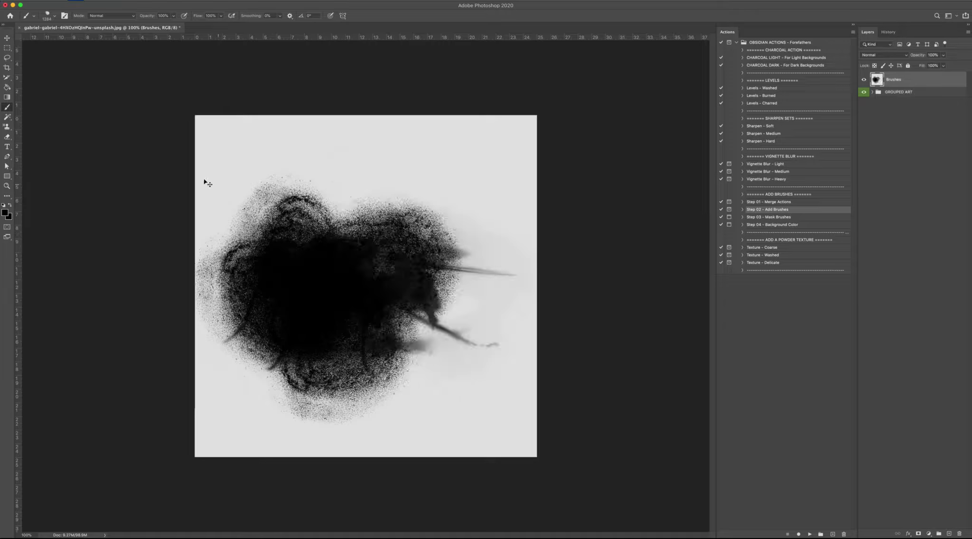
key("ctrl+z")
key("ctrl+z")
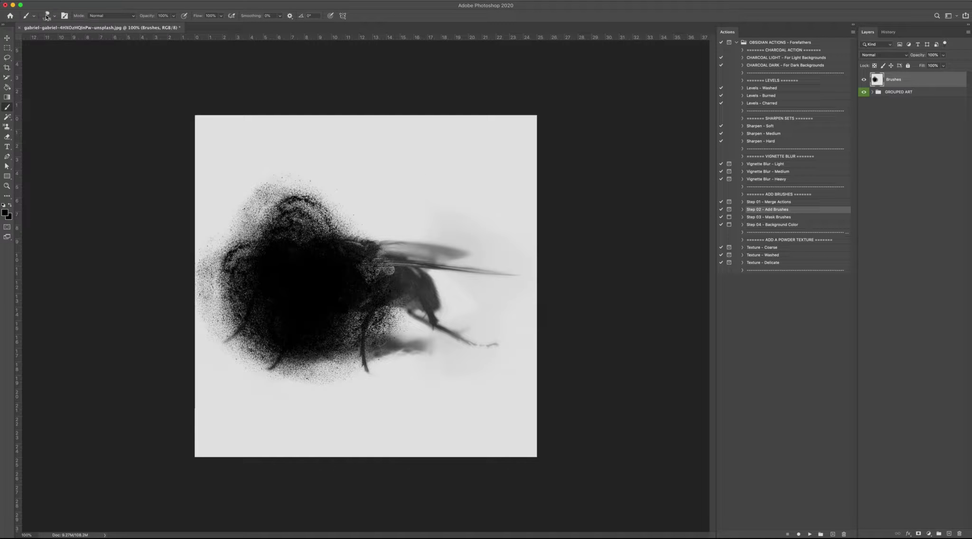
Stamp and spread more dark powder across the fly with a 1340 px Obsidian brush
left_click(47, 15)
double_click(52, 175)
left_click_drag(416, 255, 373, 276)
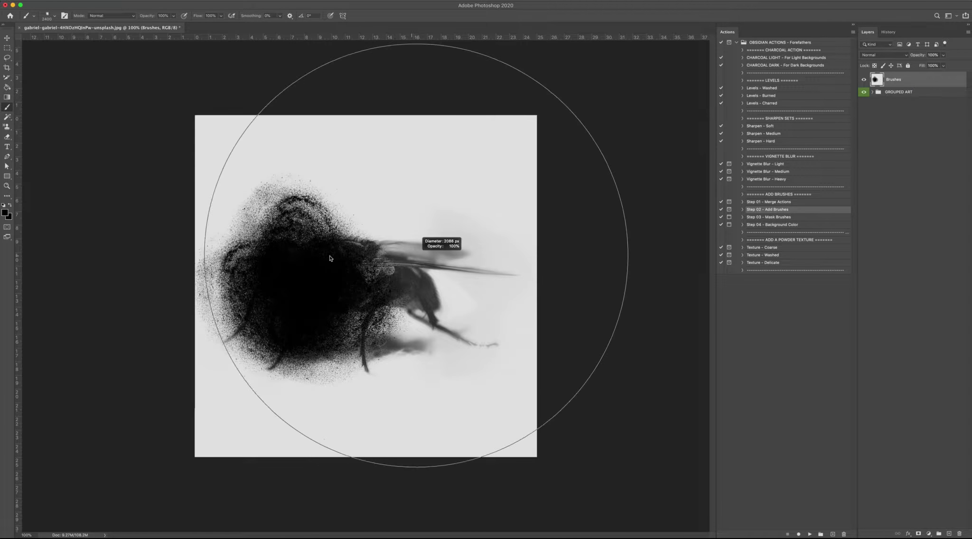
left_click(374, 276)
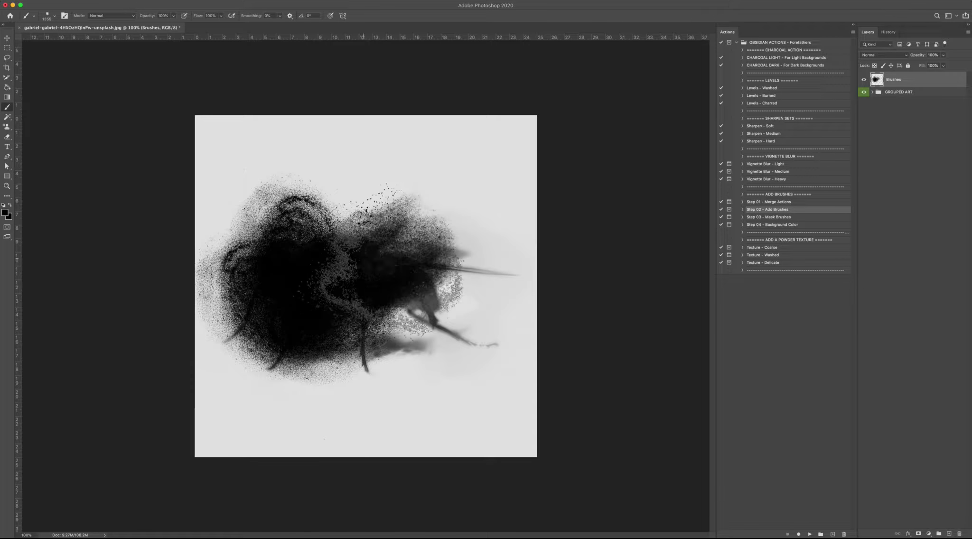
left_click(387, 304)
left_click(370, 332)
mouse_move(351, 351)
left_mouse_down()
mouse_move(461, 284)
mouse_move(342, 204)
mouse_move(315, 280)
mouse_move(280, 270)
mouse_move(299, 356)
left_mouse_up()
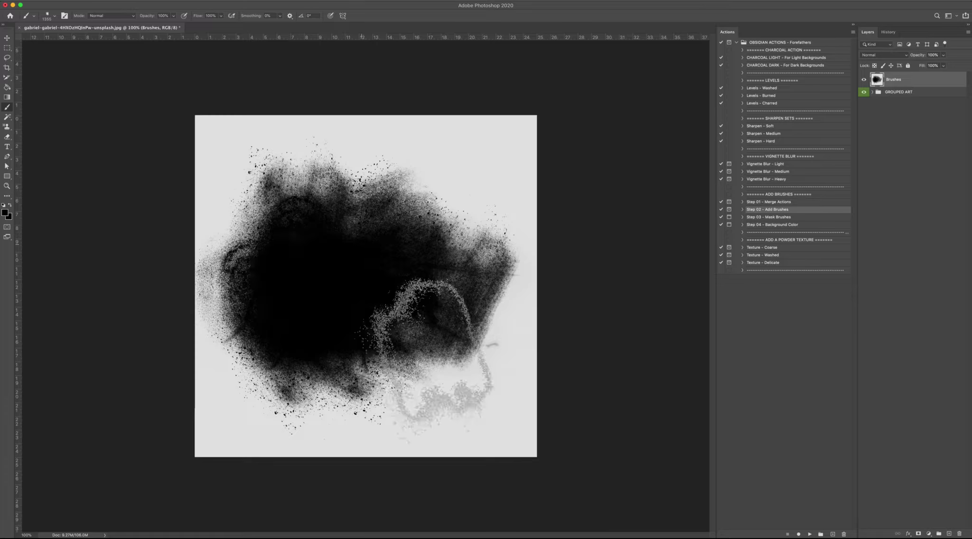
left_click(6, 38)
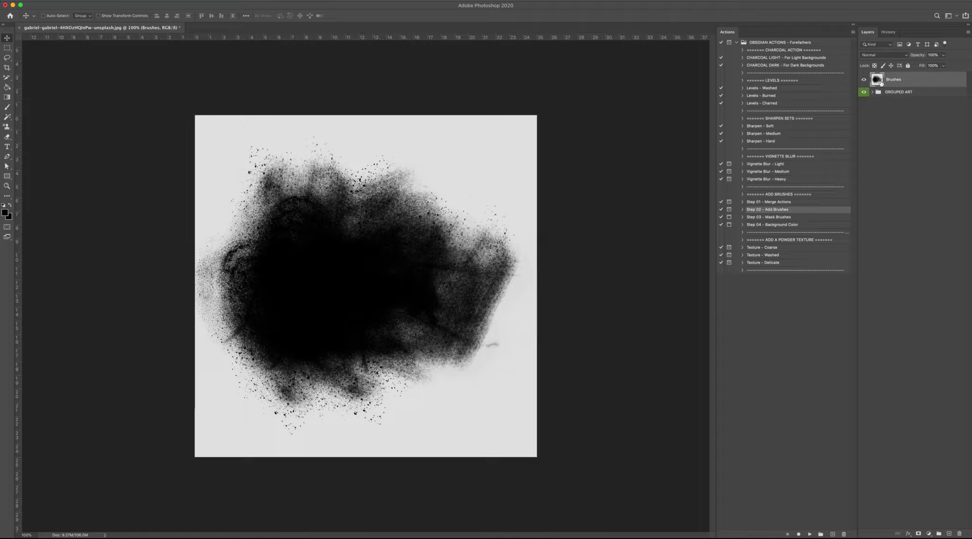
left_click(771, 218)
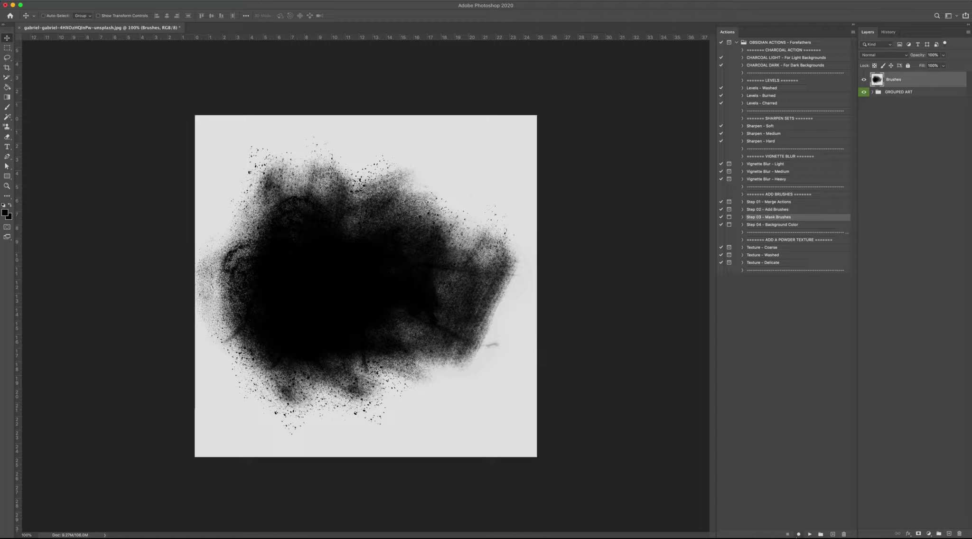
Run 'Step 03 - Mask Brushes' so the powder strokes mask the GROUPED ART group
left_click(809, 534)
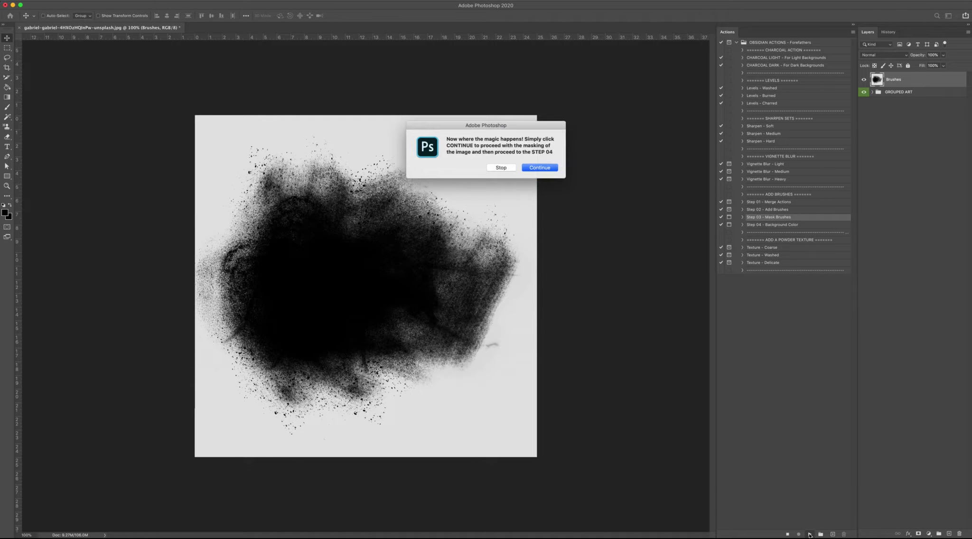
left_click(539, 167)
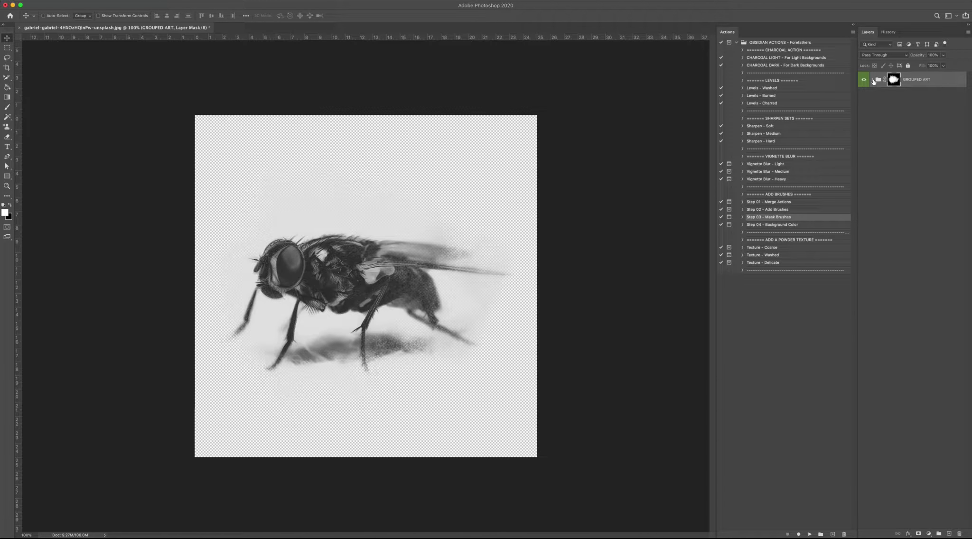
Expand GROUPED ART and toggle its powder layer mask off and back on
left_click(872, 79)
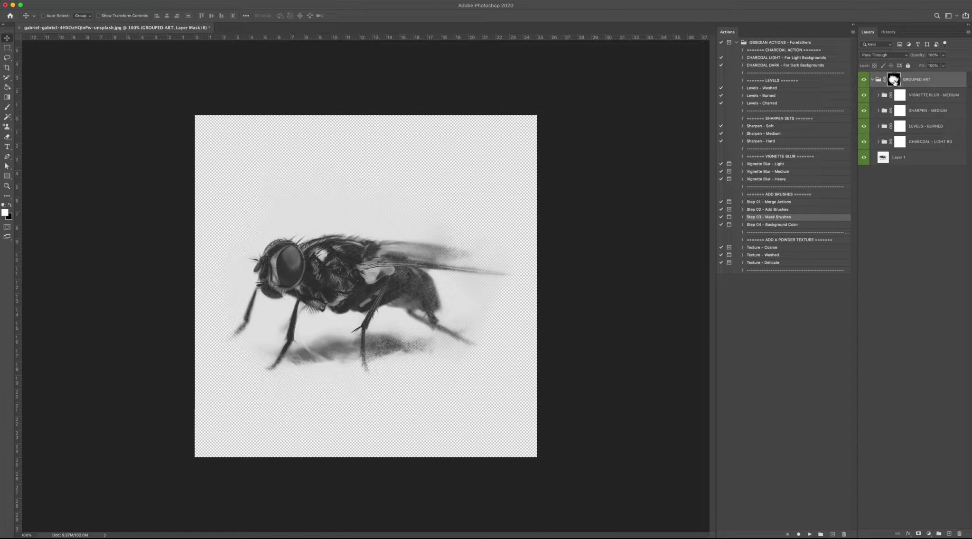
right_click(894, 81)
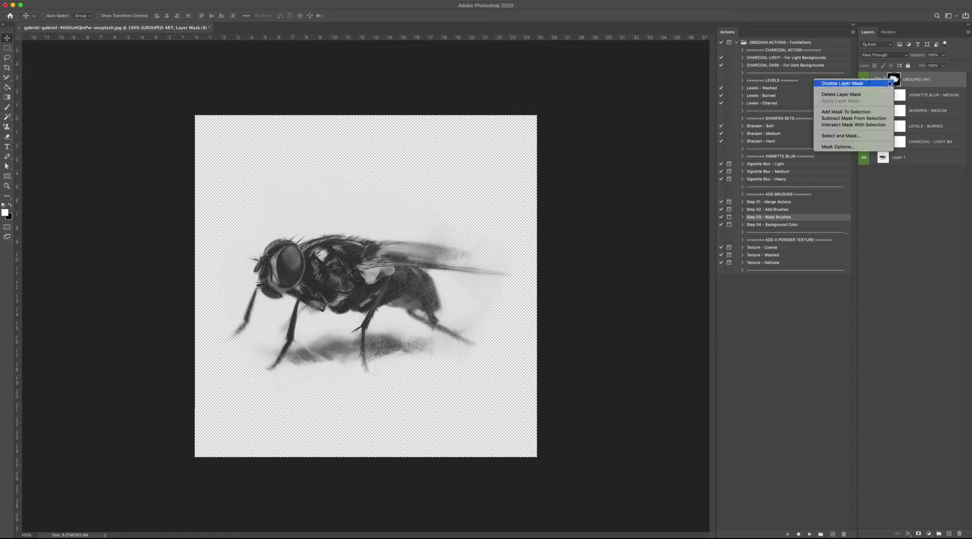
left_click(889, 83)
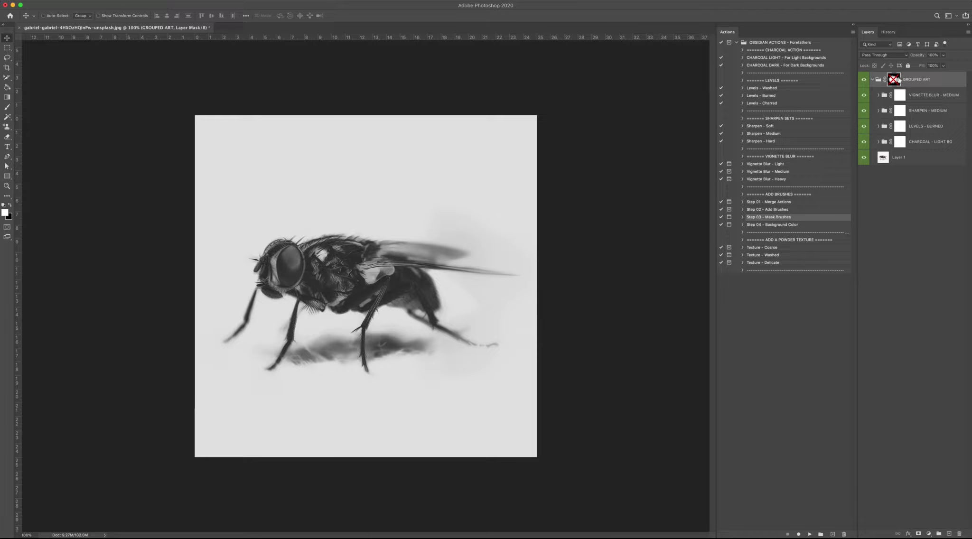
right_click(897, 79)
left_click(882, 80)
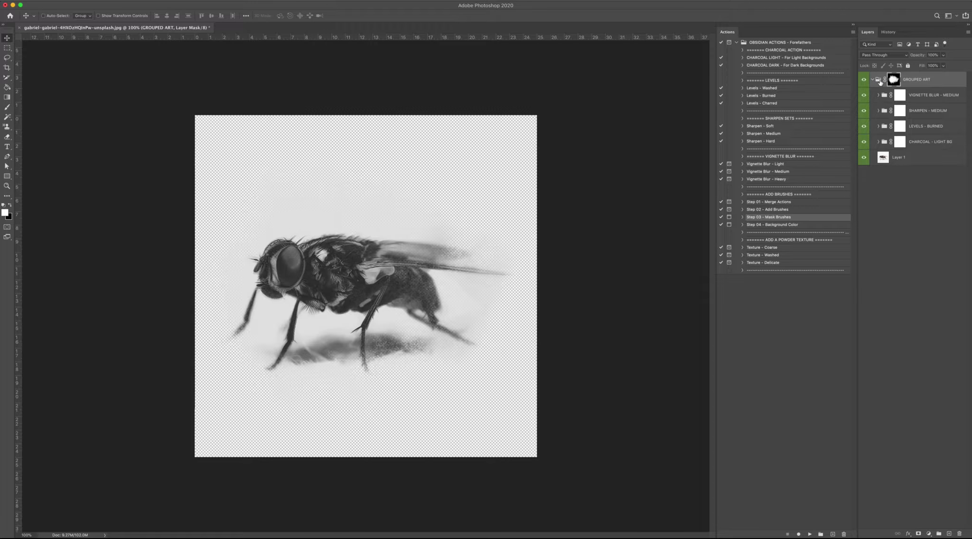
Run 'Step 04 - Background Color', name the fill layer Background, and pick light grey 206
left_click(874, 80)
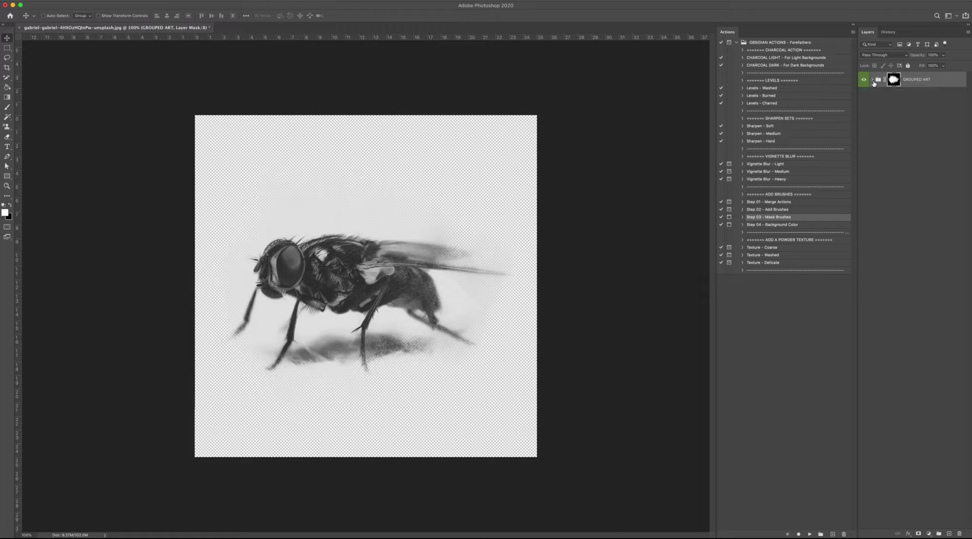
left_click(784, 225)
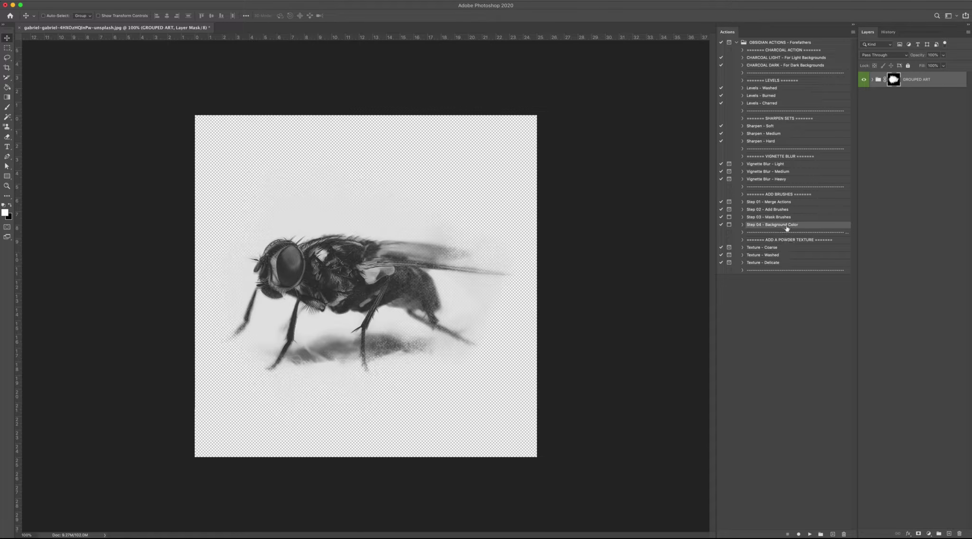
left_click(810, 534)
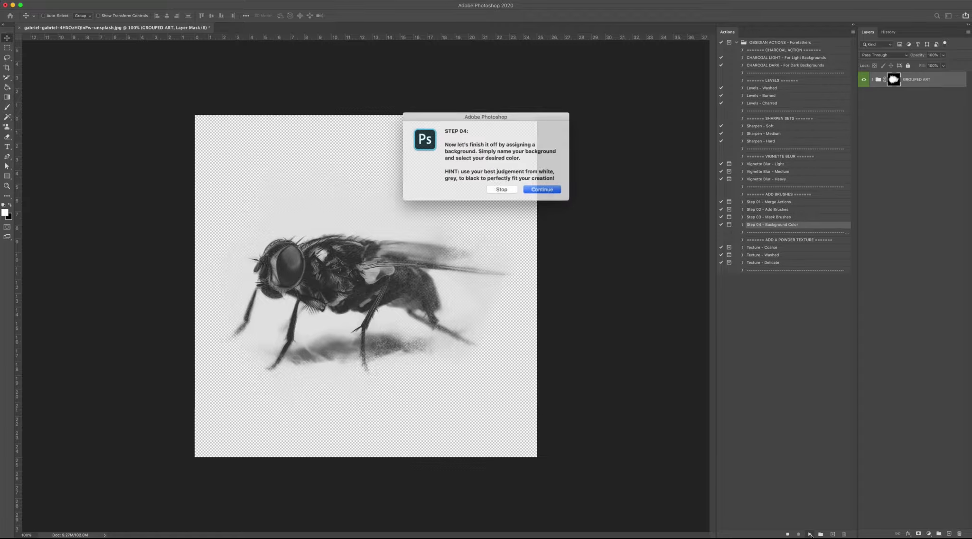
left_click(549, 192)
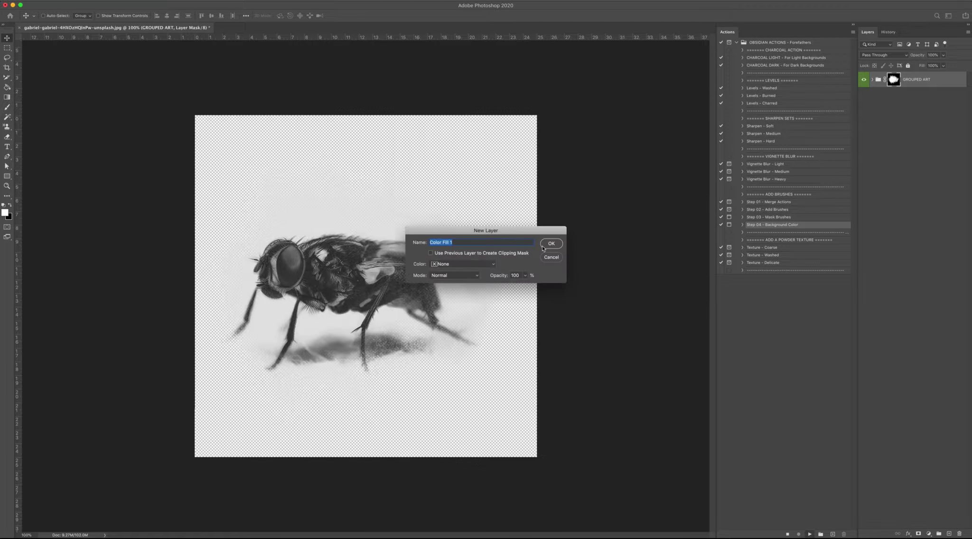
type("Bac")
type("kground")
key("Return")
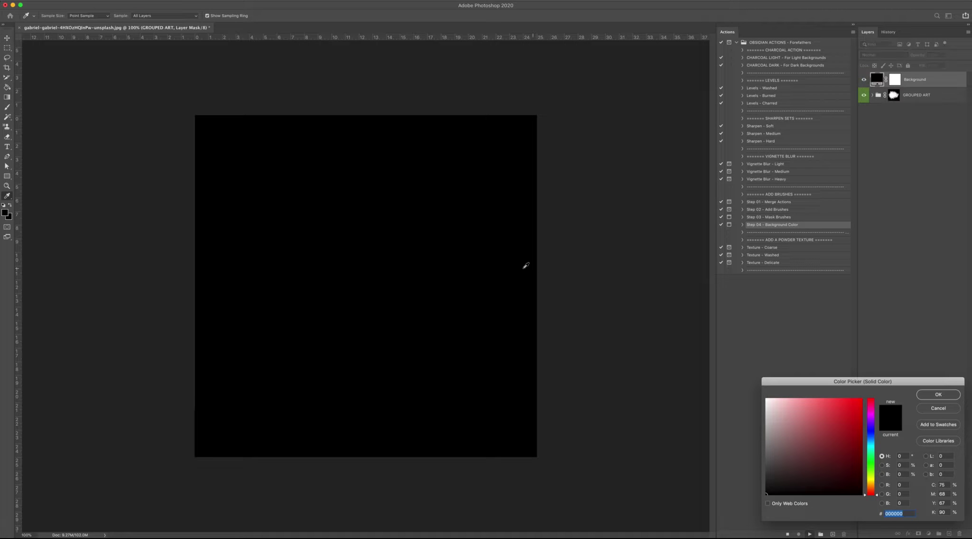
left_click_drag(809, 436, 755, 418)
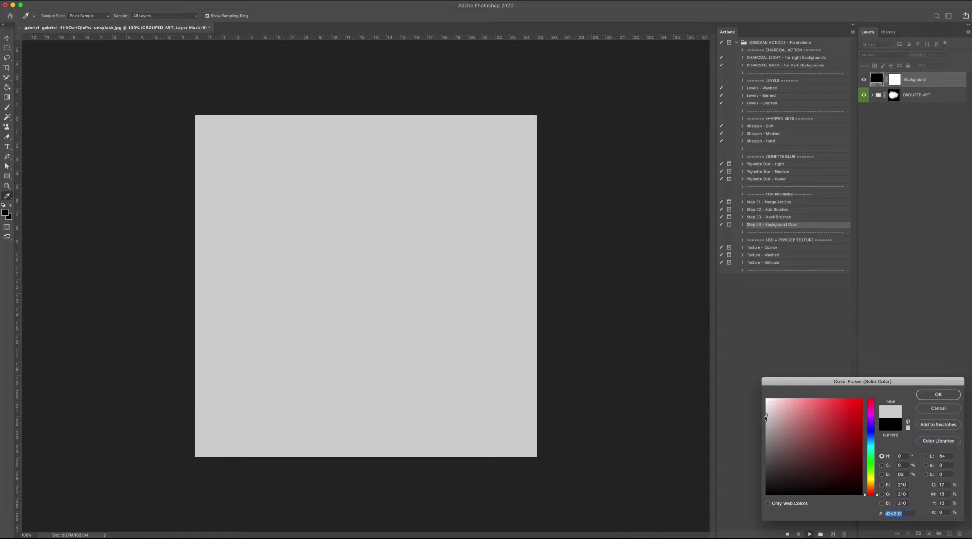
left_click_drag(768, 418, 766, 412)
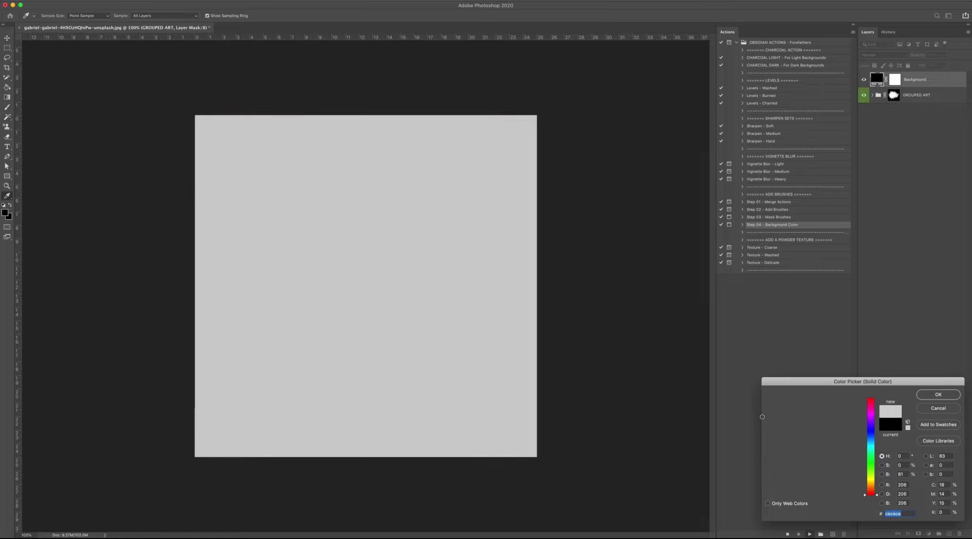
Reopen the Background fill and change its colour to pale grey e3e3e3
left_click(938, 394)
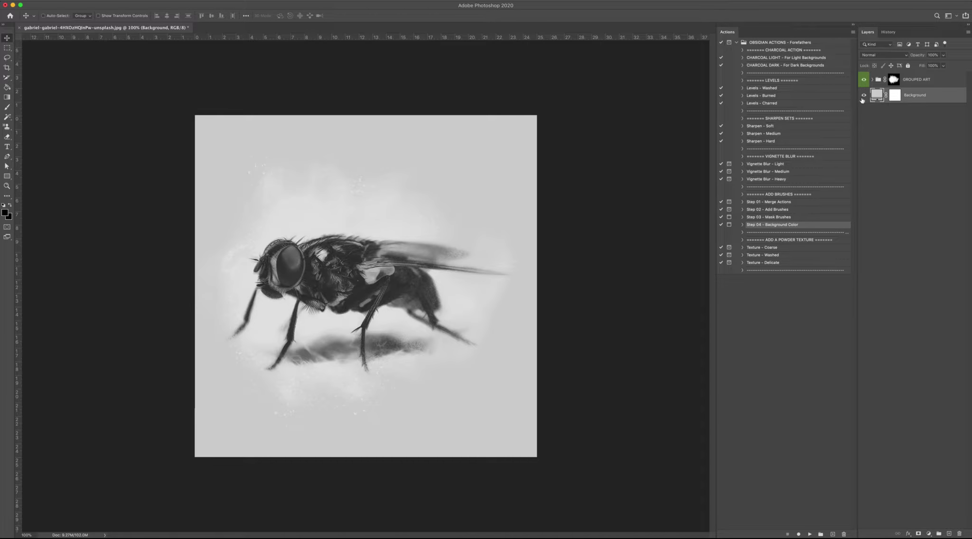
double_click(876, 95)
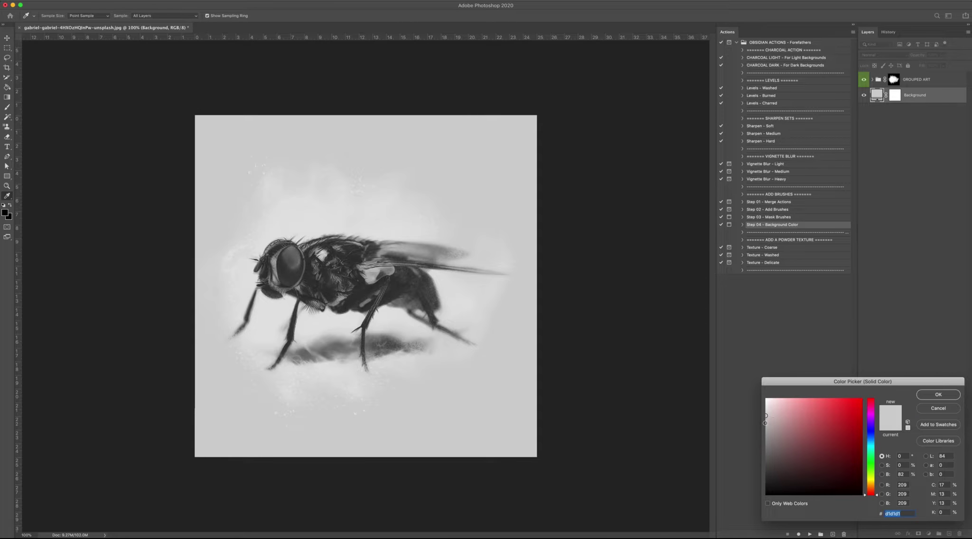
mouse_move(765, 423)
left_mouse_down()
mouse_move(741, 472)
mouse_move(734, 402)
left_mouse_up()
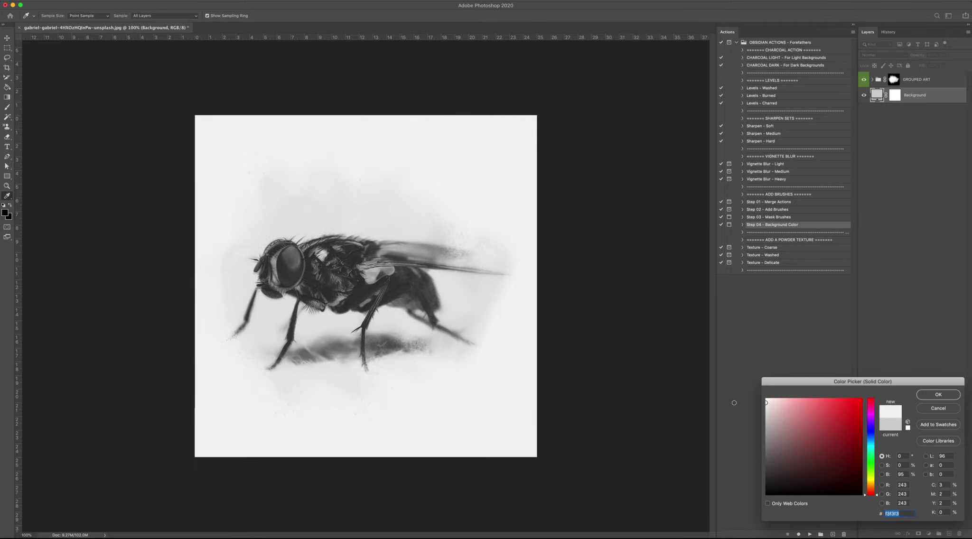
left_click_drag(734, 403, 728, 412)
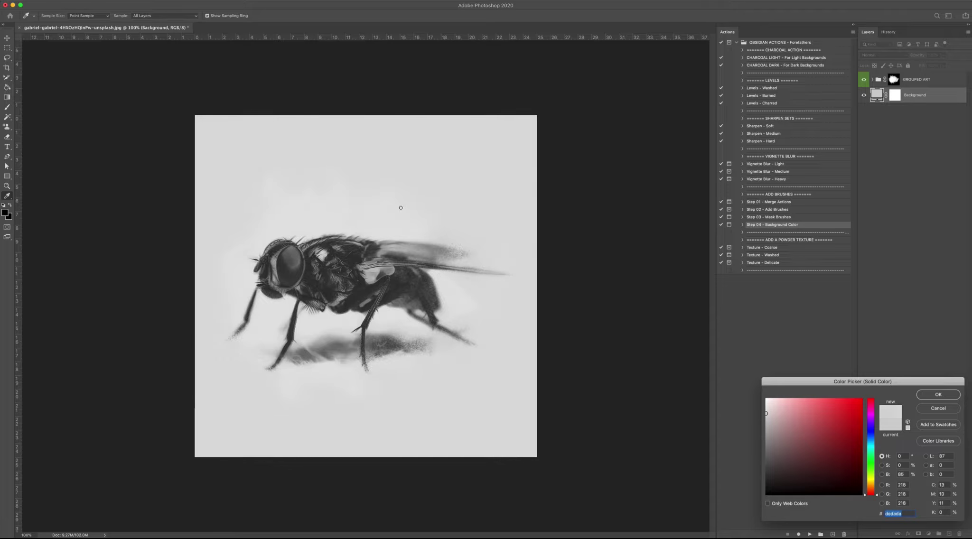
left_click(390, 230)
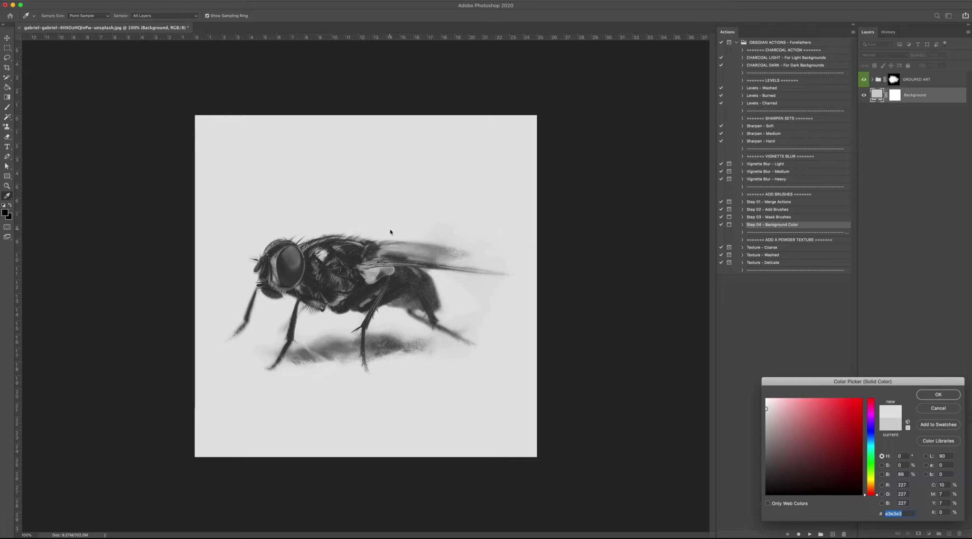
left_click(948, 398)
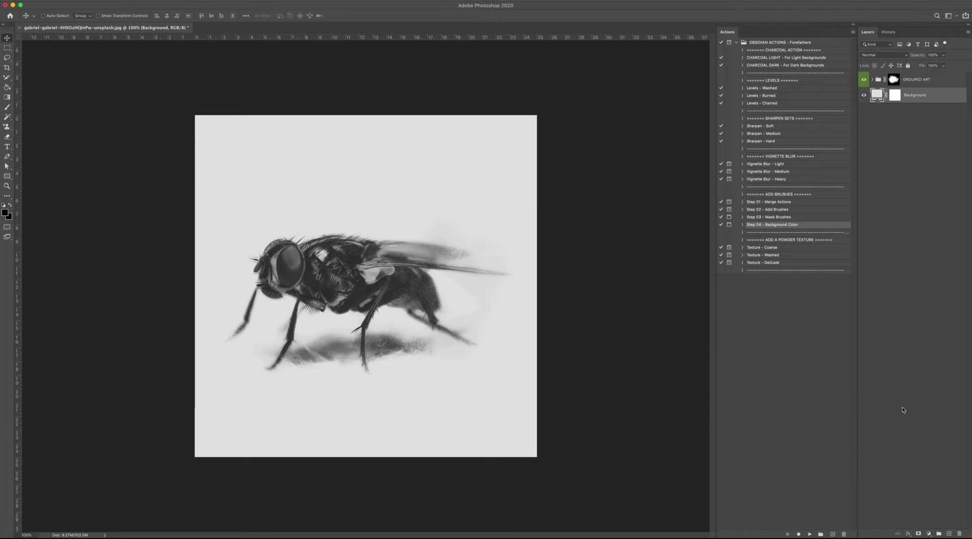
left_click(934, 83)
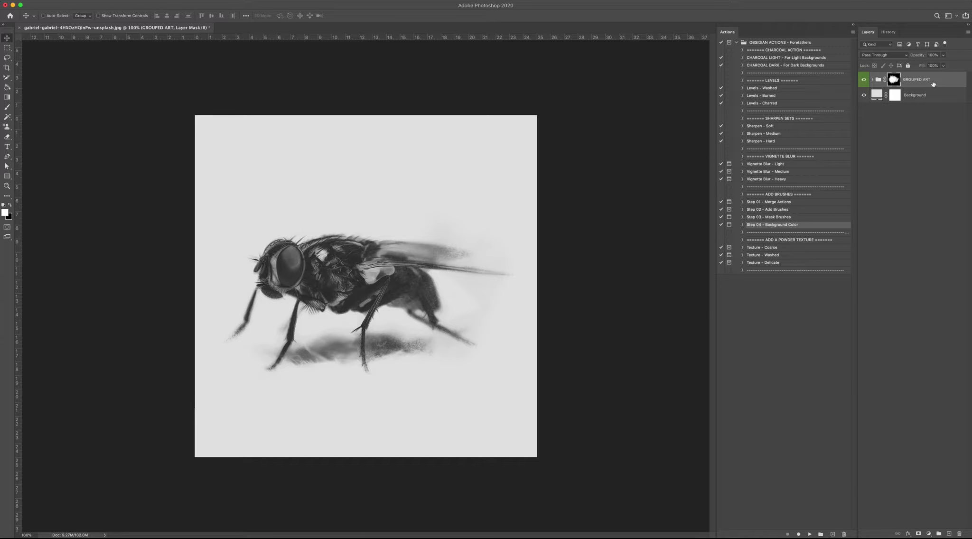
key("ctrl+plus")
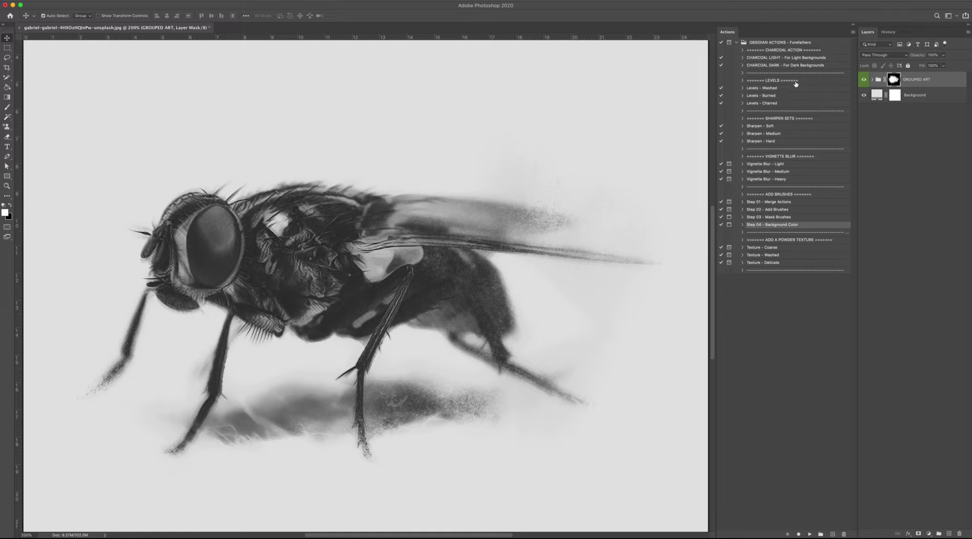
key("ctrl+minus")
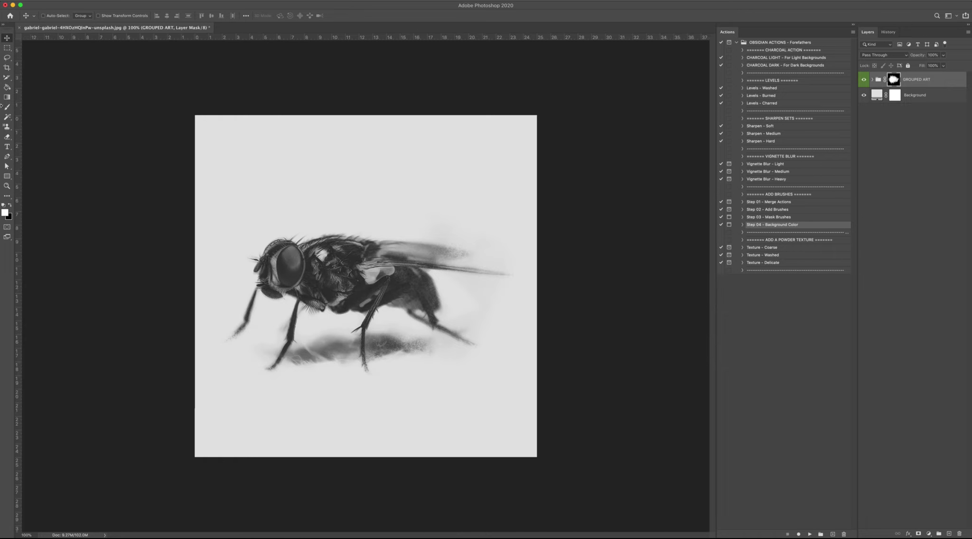
left_click(3, 108)
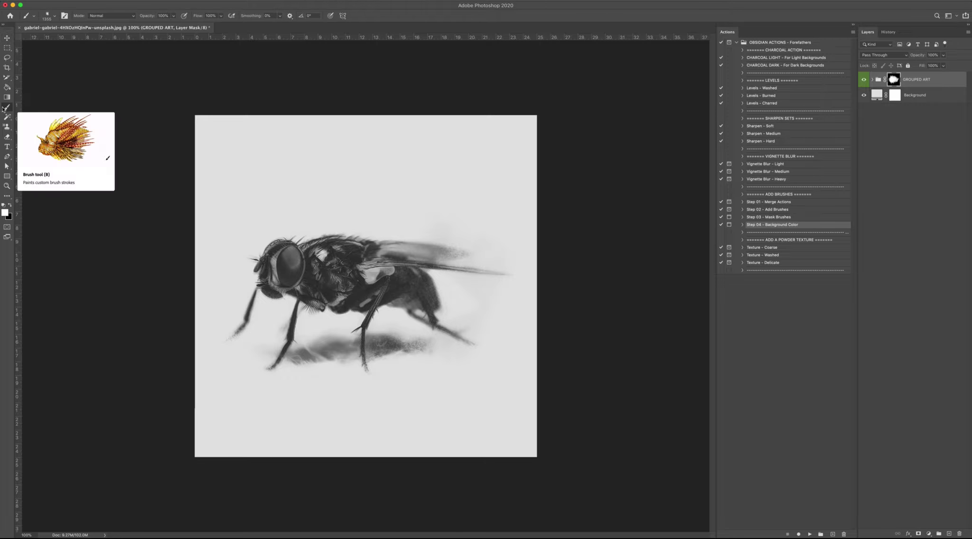
left_click(820, 249)
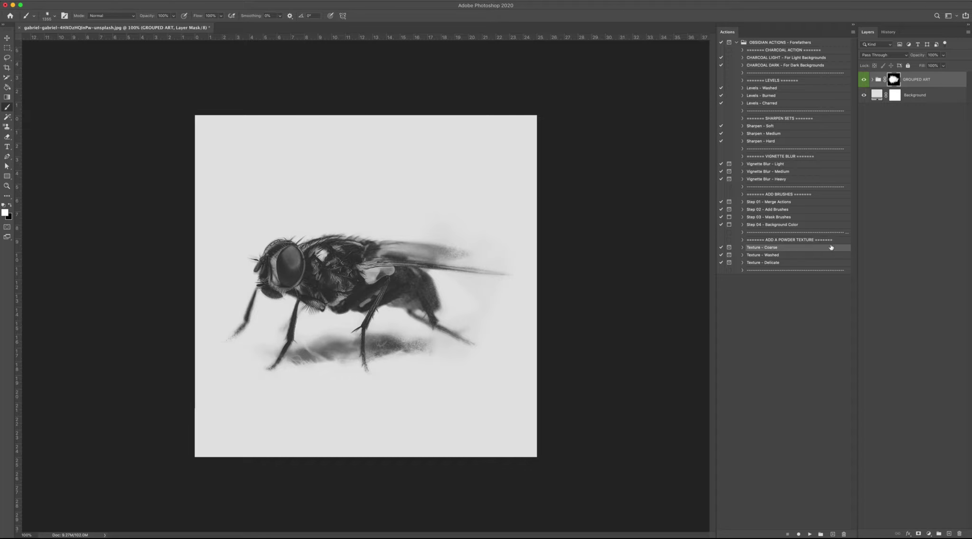
left_click(764, 256)
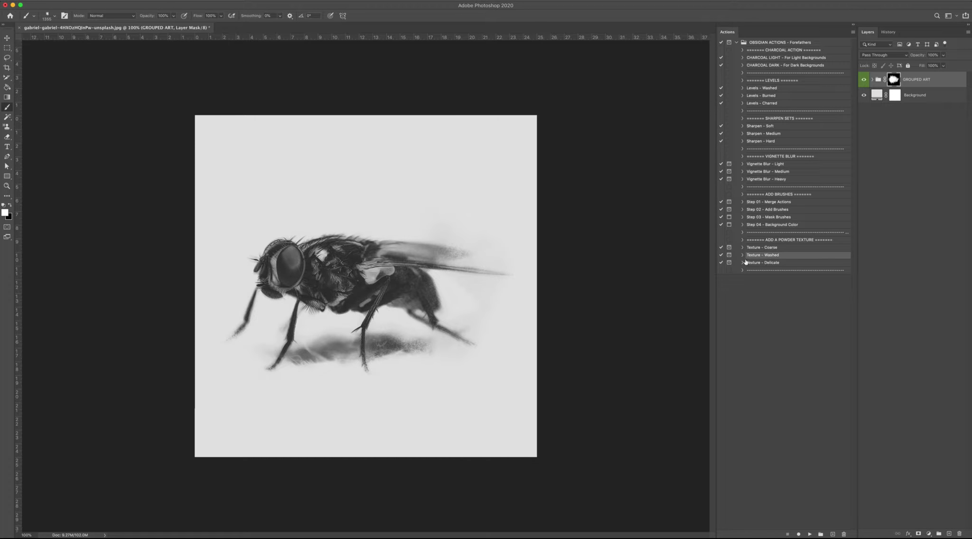
left_click(765, 263)
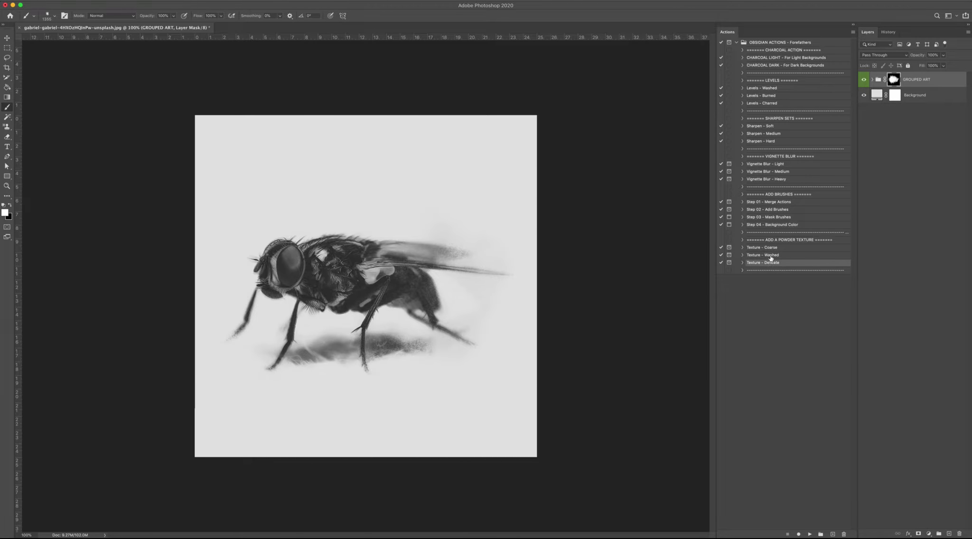
left_click(771, 256)
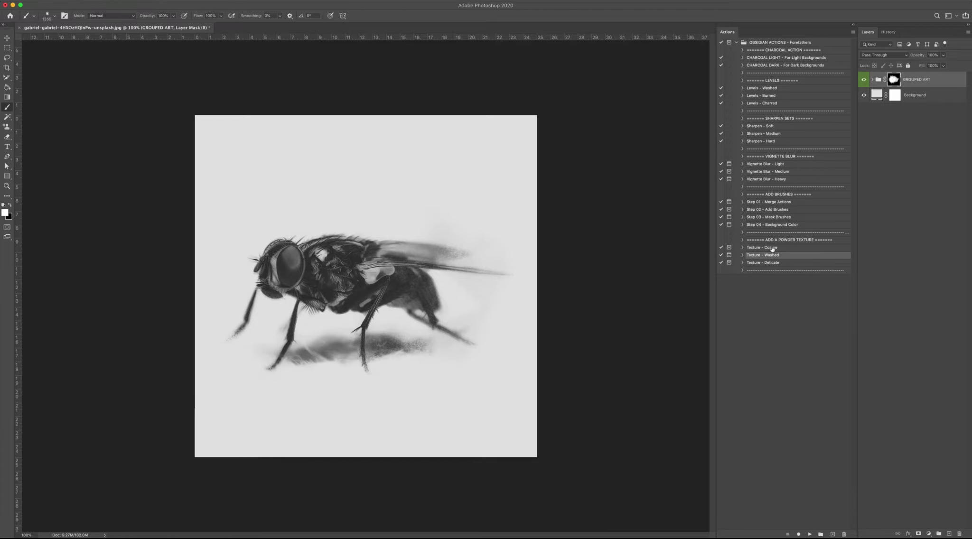
left_click(773, 249)
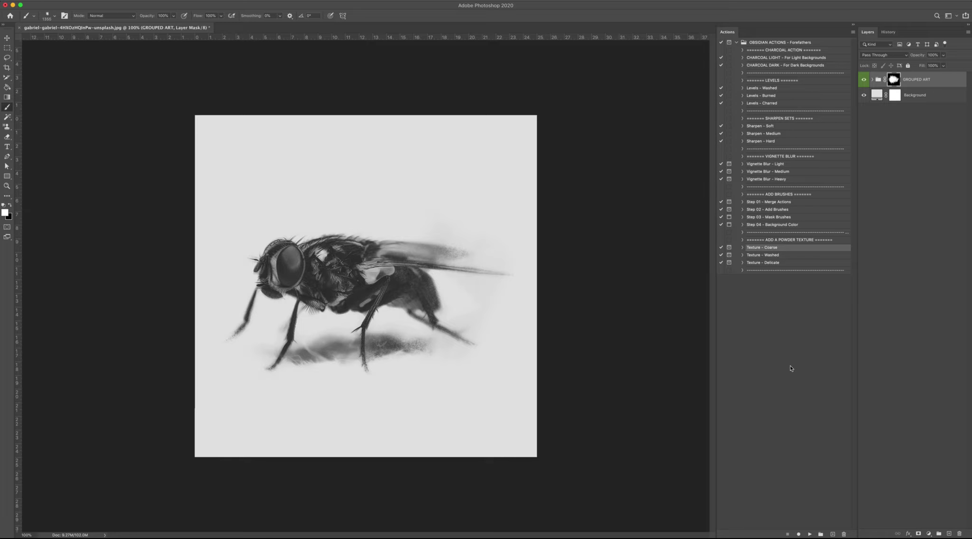
Run Texture - Coarse, place Texture-2.jpg, and scale it to cover the whole canvas
left_click(810, 535)
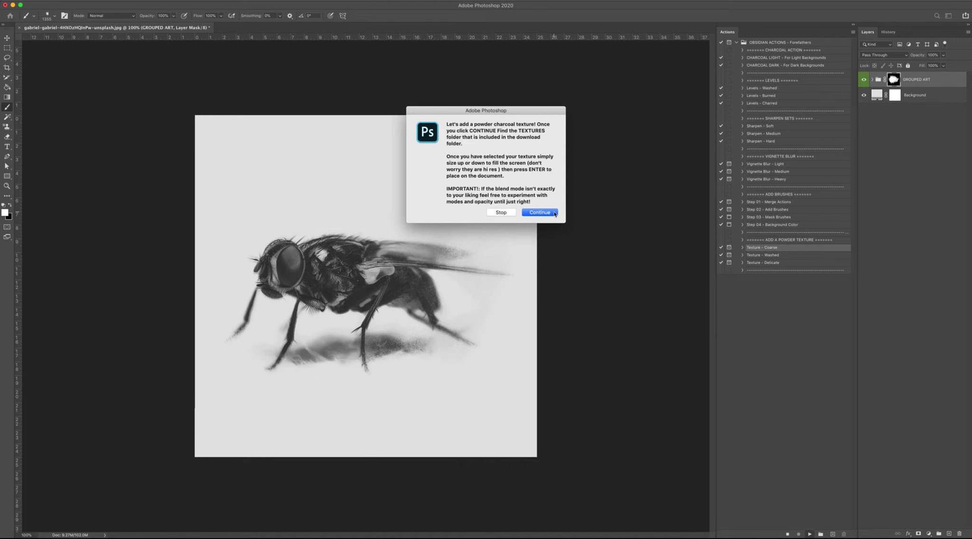
left_click(554, 213)
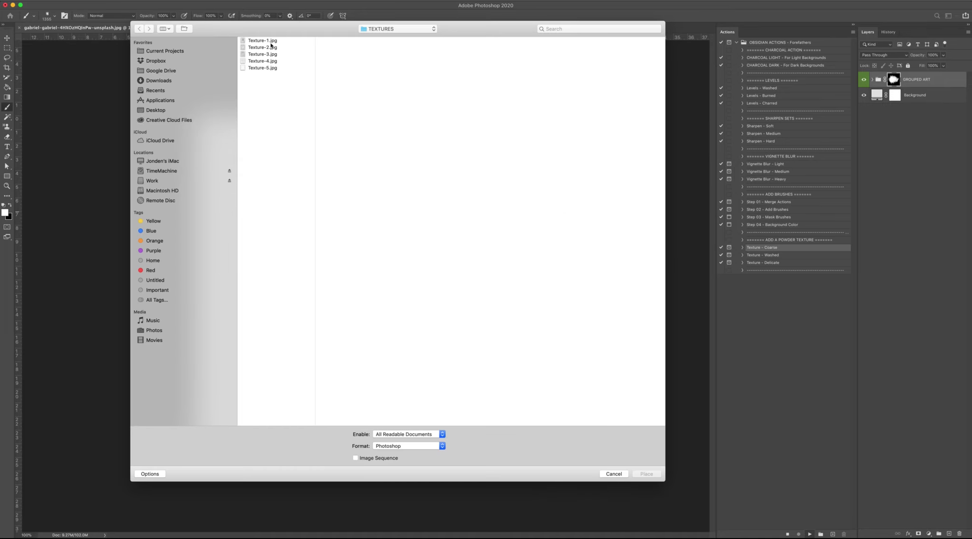
left_click(271, 42)
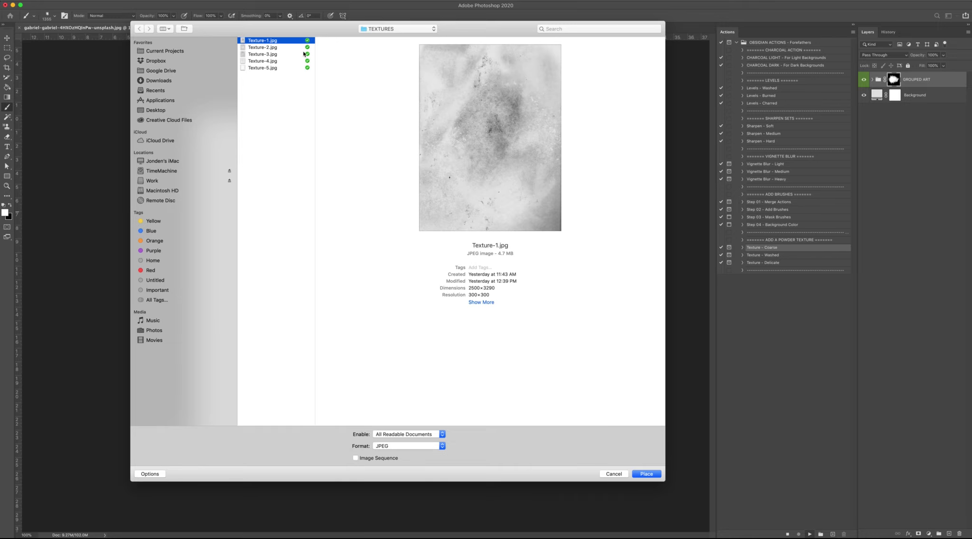
left_click(300, 48)
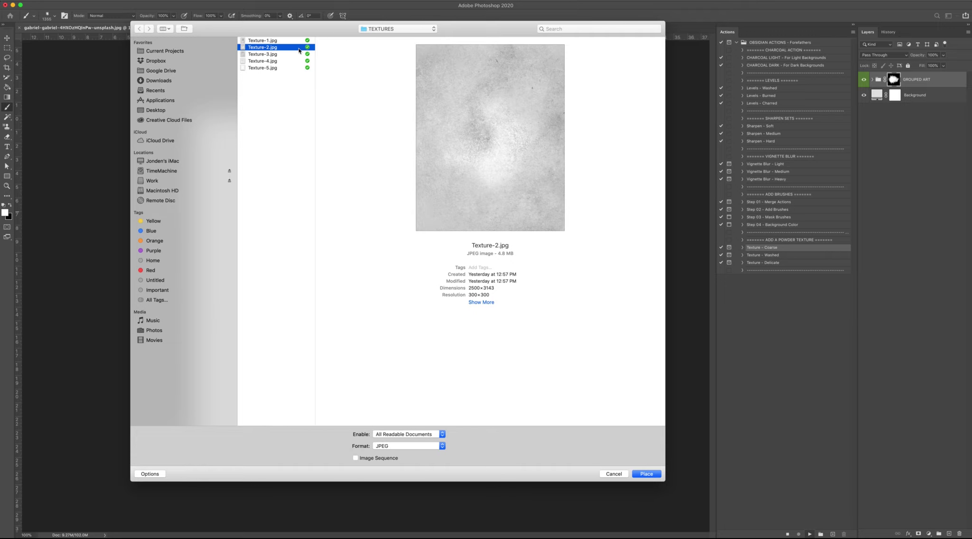
double_click(299, 48)
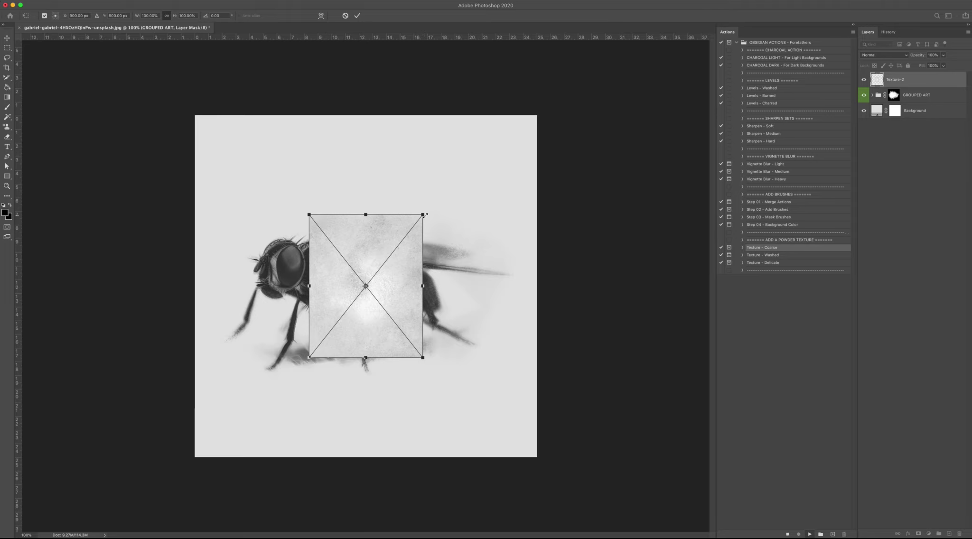
left_click_drag(424, 215, 623, 115)
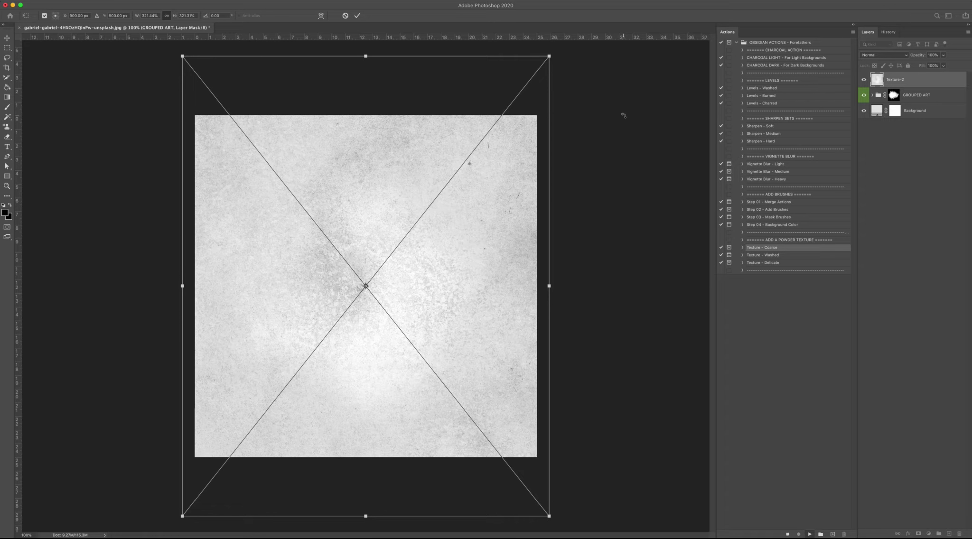
key("Return")
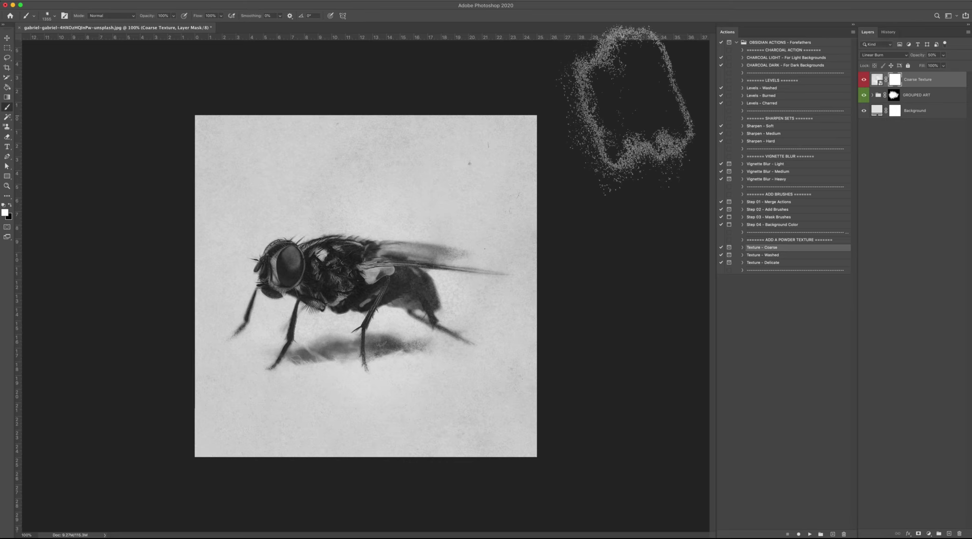
left_click(8, 40)
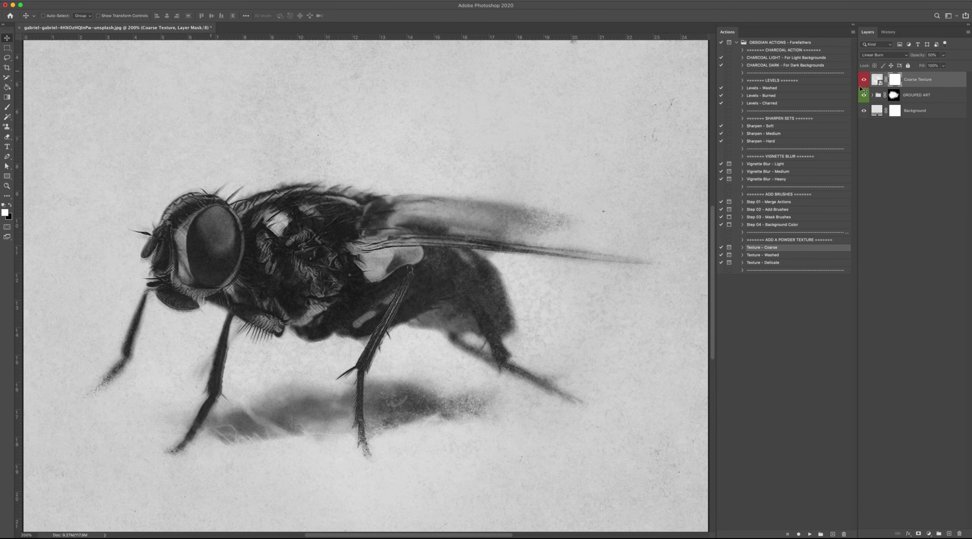
left_click(863, 80)
left_click(863, 79)
left_click(864, 97)
left_click(864, 96)
key("ctrl+minus")
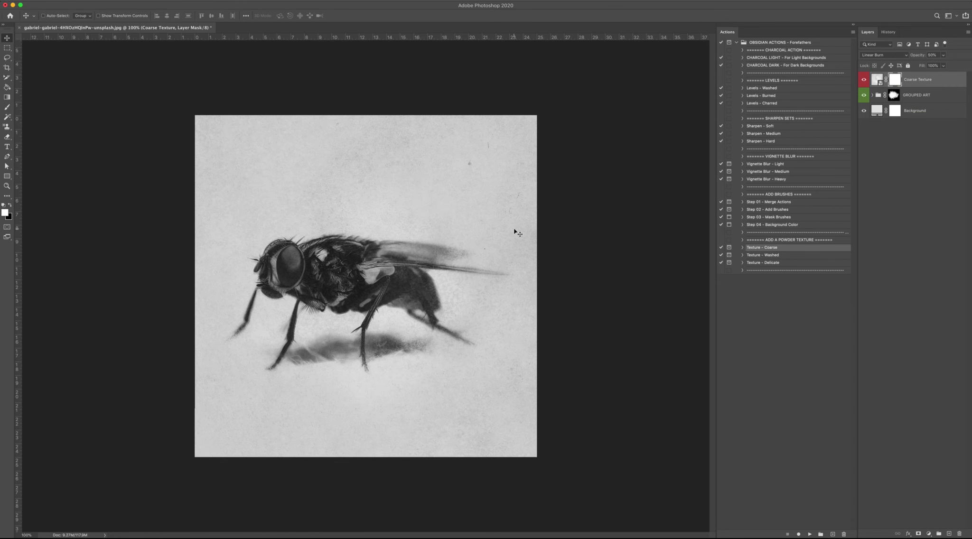
Apply the Levels - Washed and Sharpen - Hard actions to the drawing
left_click(767, 96)
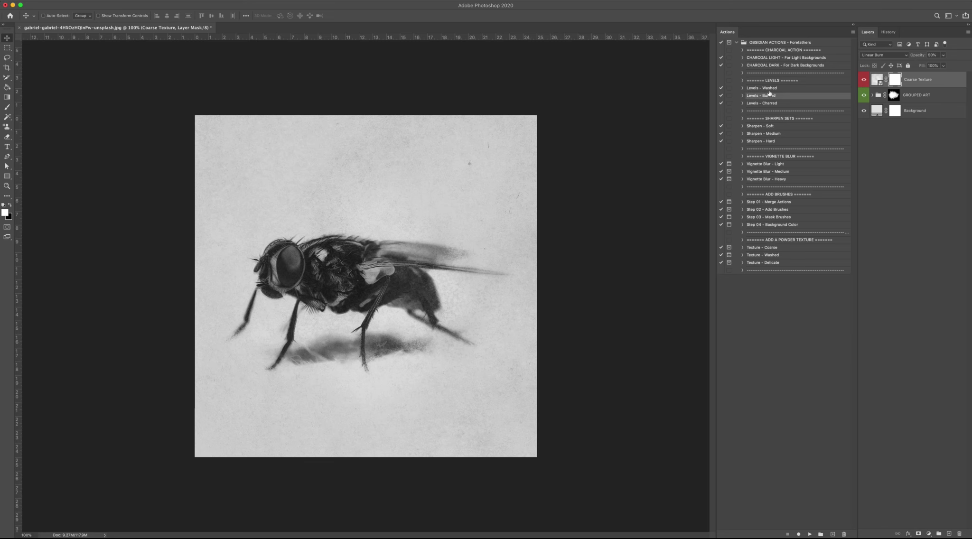
left_click(810, 535)
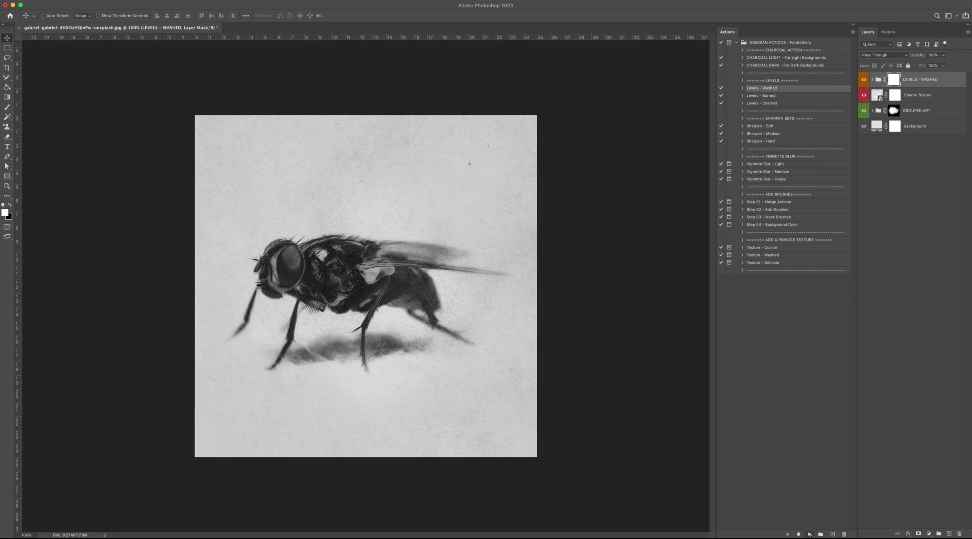
left_click(759, 141)
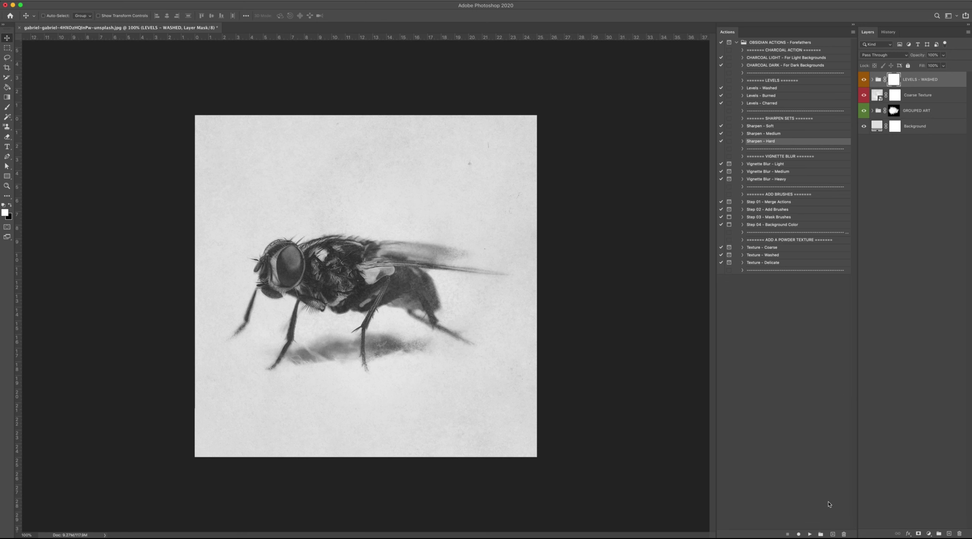
left_click(810, 534)
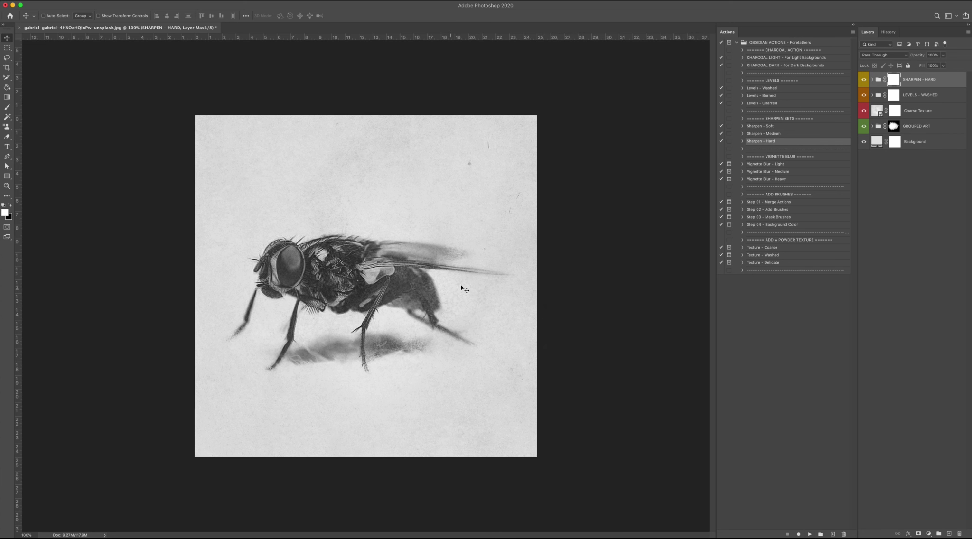